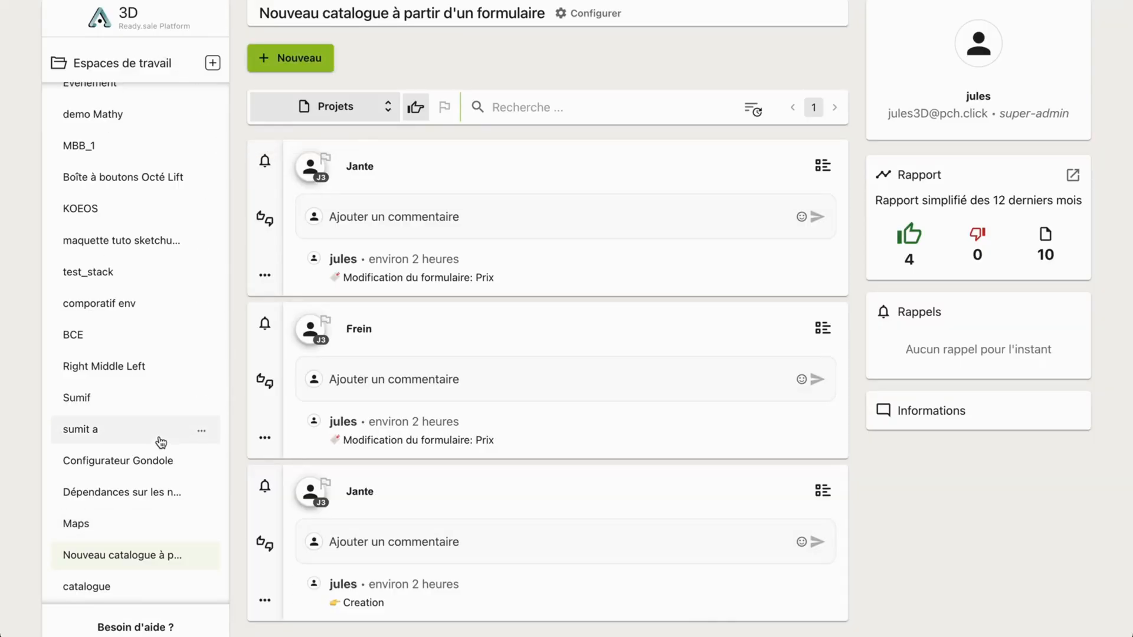
Open the form configuration of the "Nouveau catalogue à partir d'un formulaire" workspace and examine the Produit and Prix field settings
scroll(161, 442, down, 1)
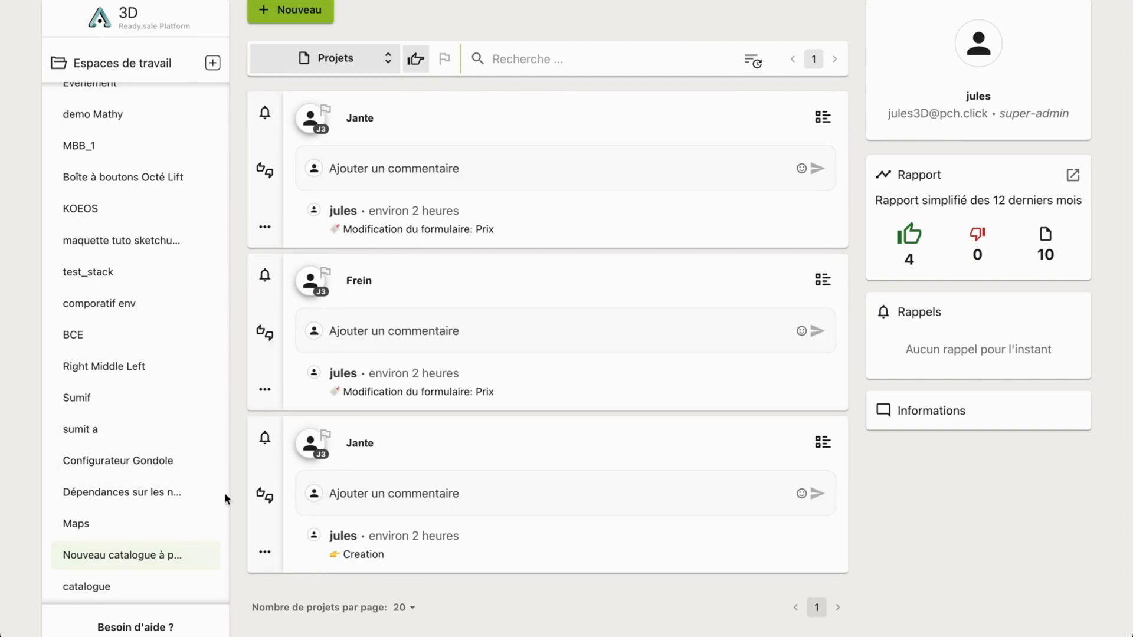
scroll(109, 571, up, 1)
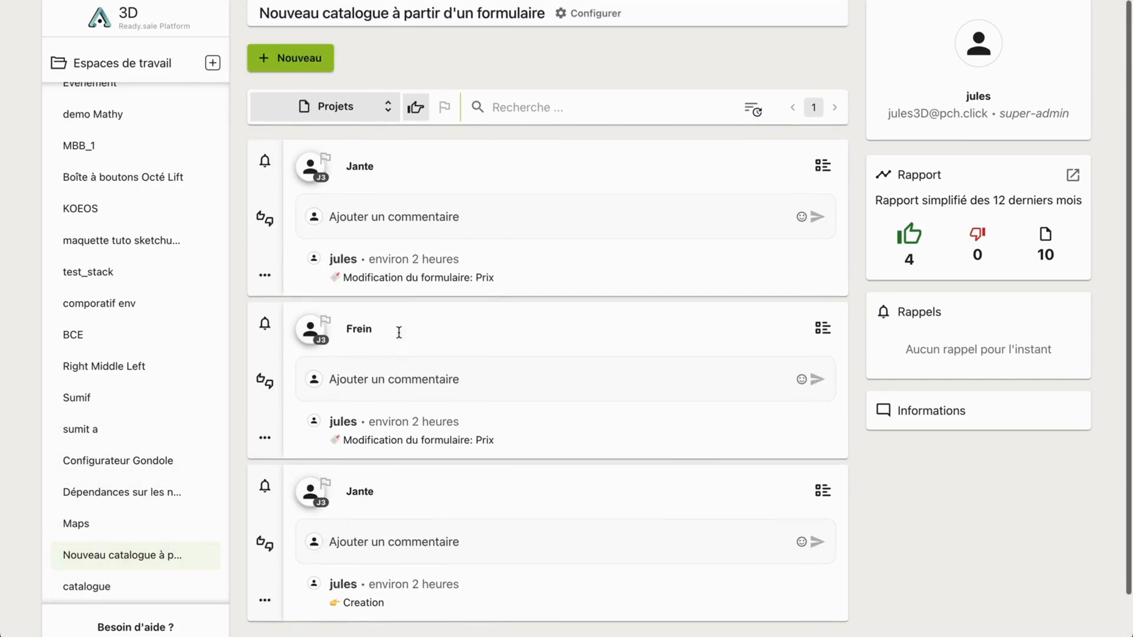
click(95, 584)
click(127, 556)
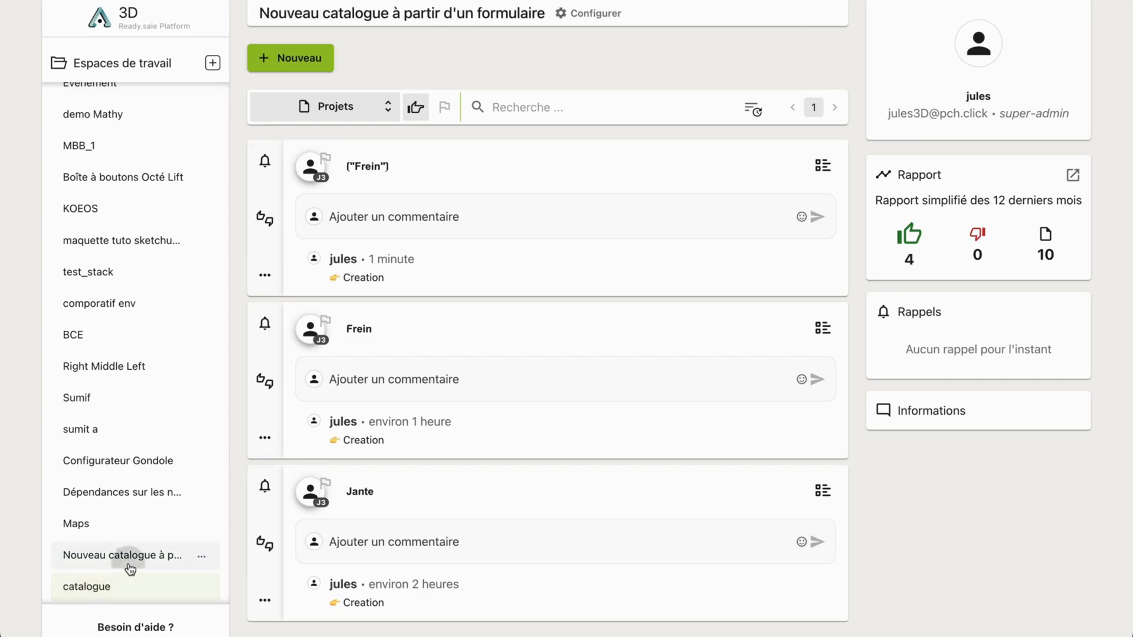
click(590, 17)
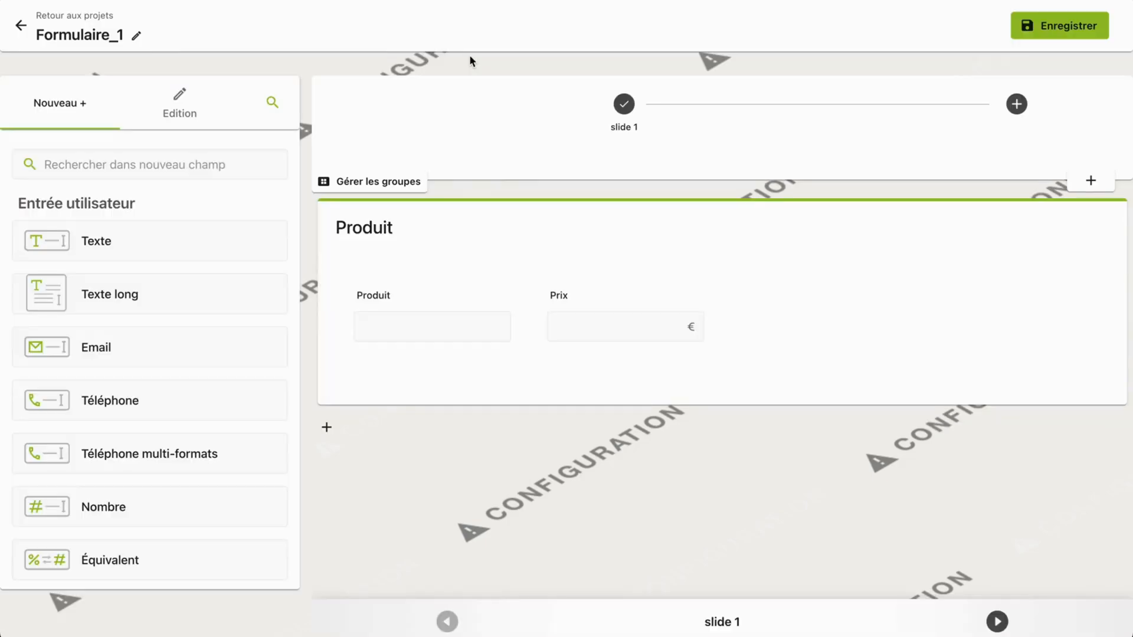
click(356, 311)
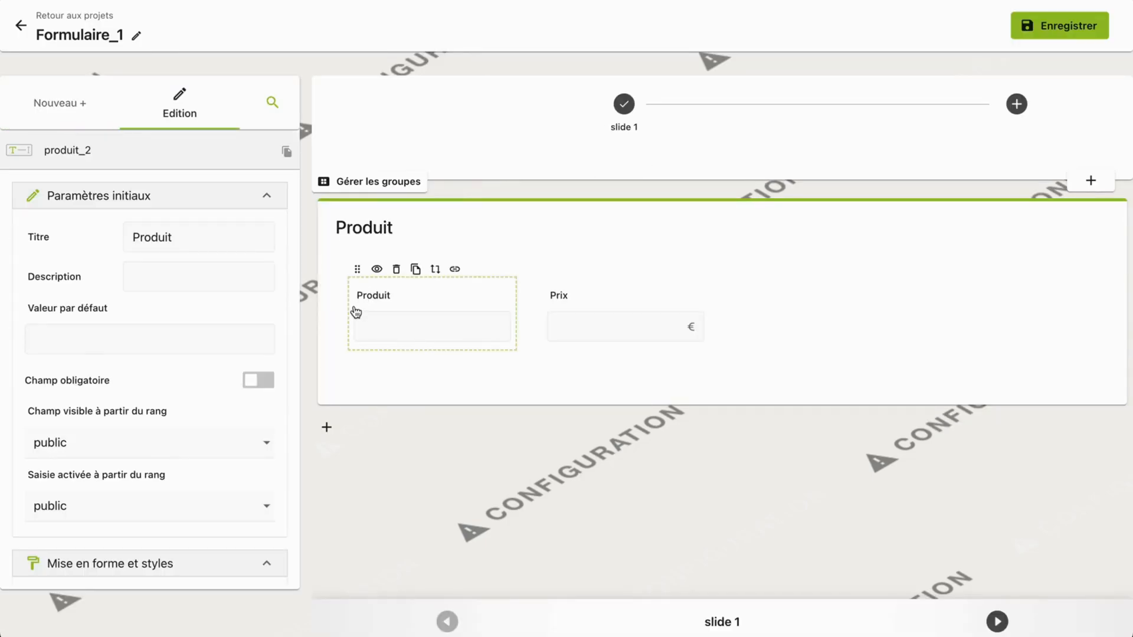
click(235, 230)
click(624, 354)
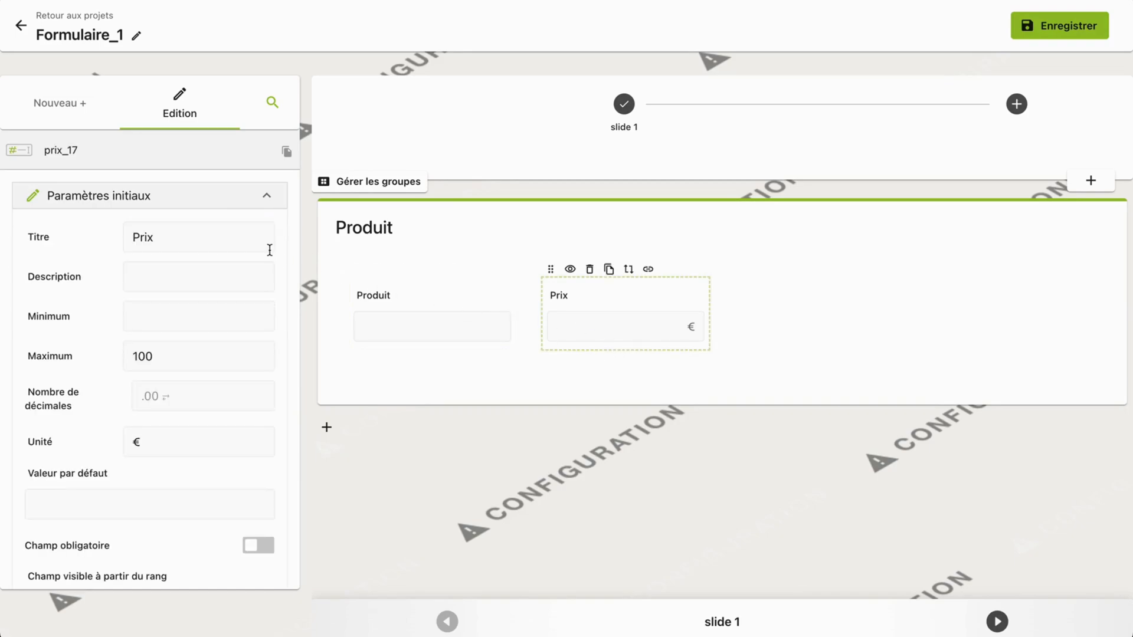
Save Formulaire_1, return to the projects and leave configuration mode
click(1026, 30)
click(22, 27)
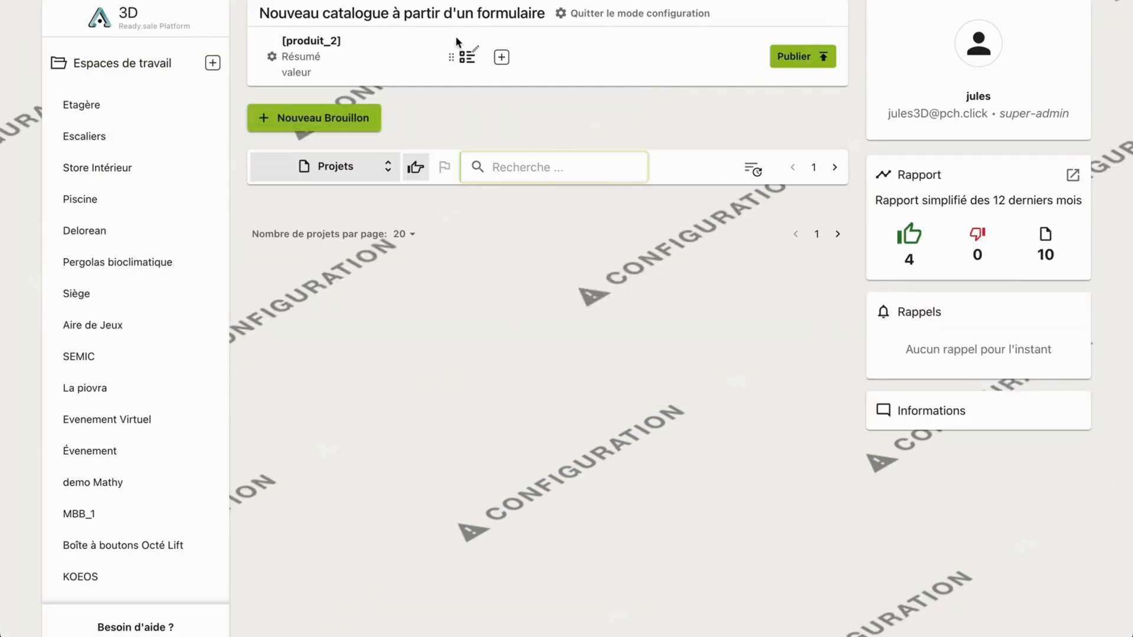
click(580, 21)
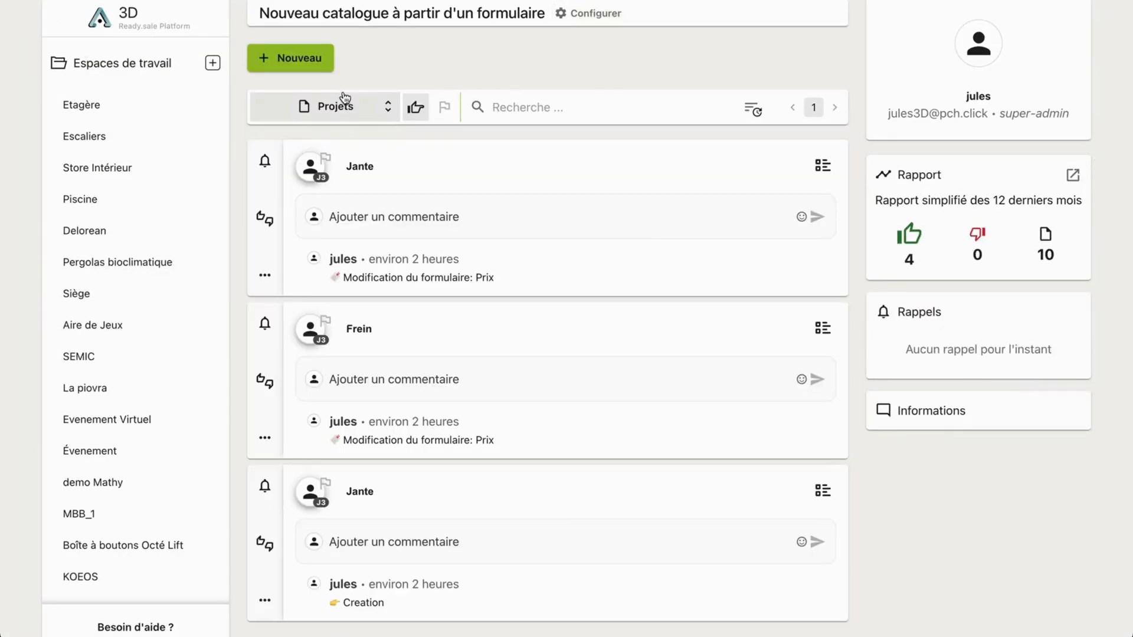
Create a project with the product Frein at a price of 34 € and return to the project list
click(321, 68)
click(289, 204)
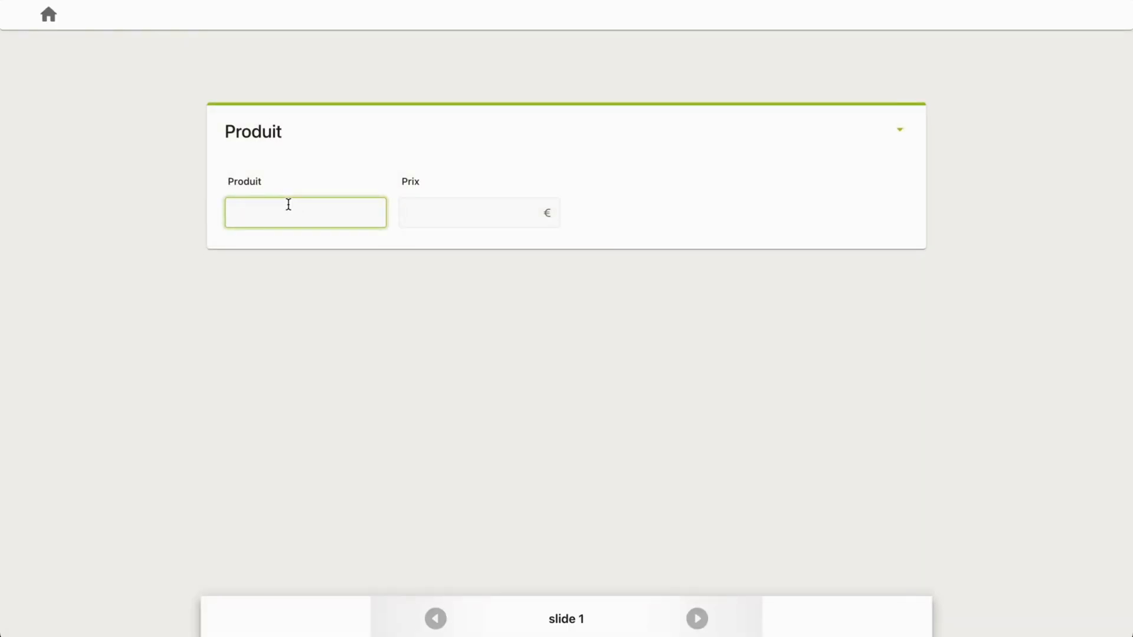
text(Frein)
click(486, 222)
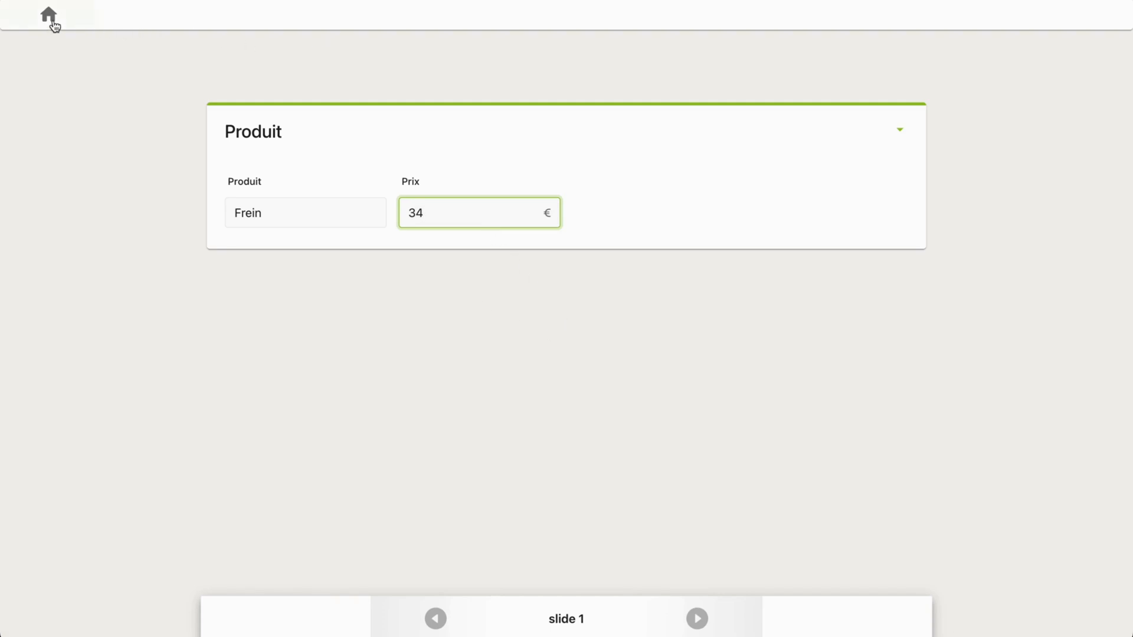
click(50, 20)
click(633, 375)
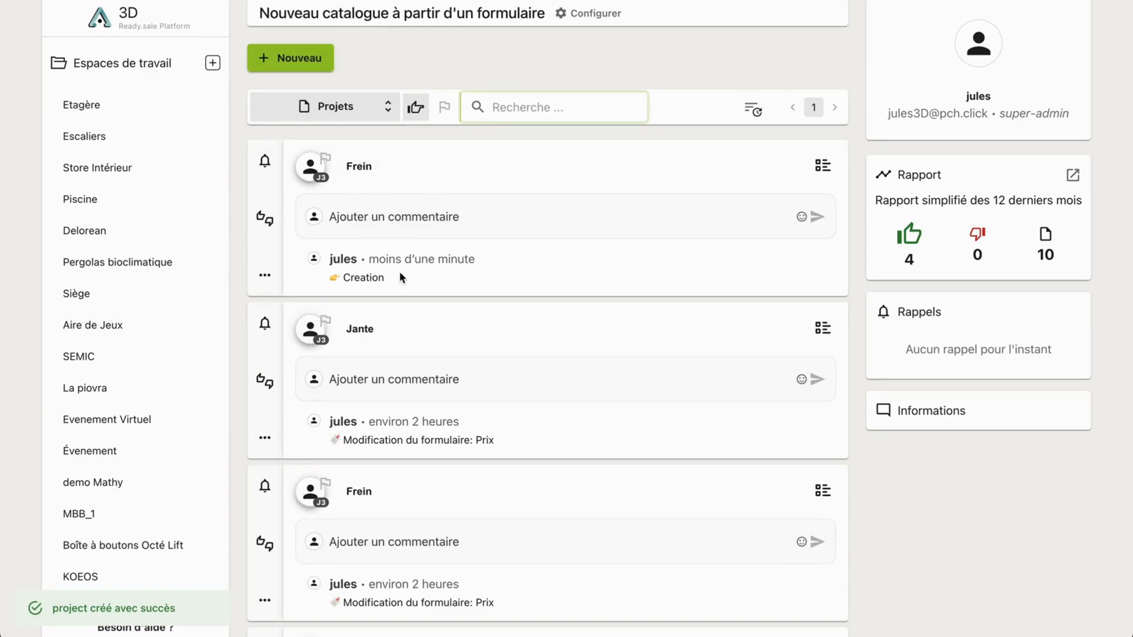
Switch to the "catalogue" workspace and open its form for configuration
scroll(100, 355, down, 6)
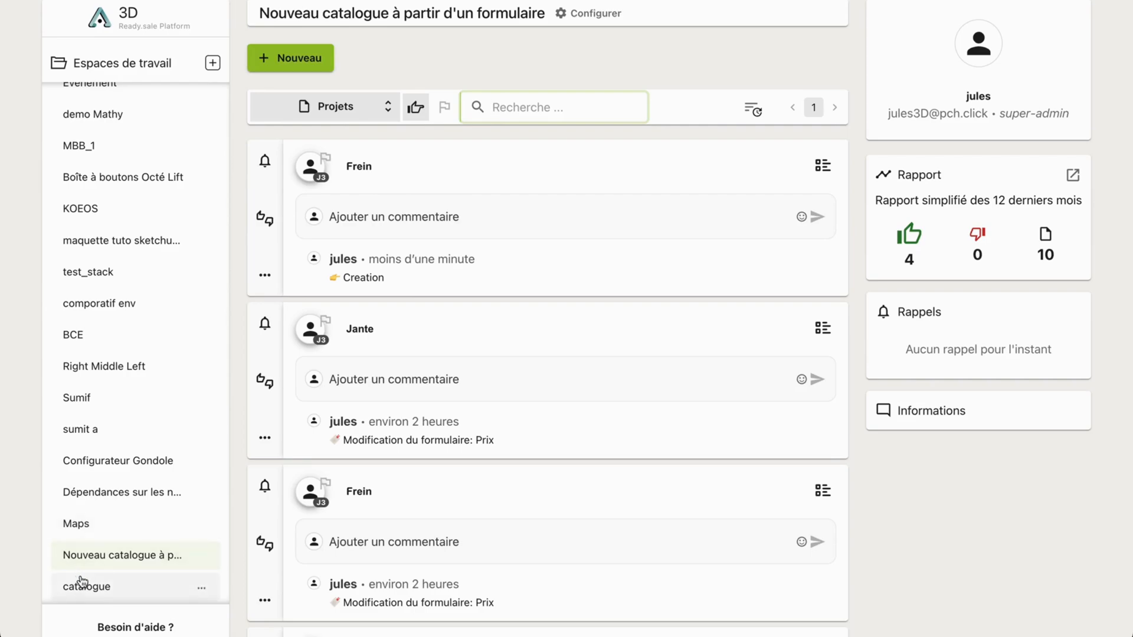
click(82, 583)
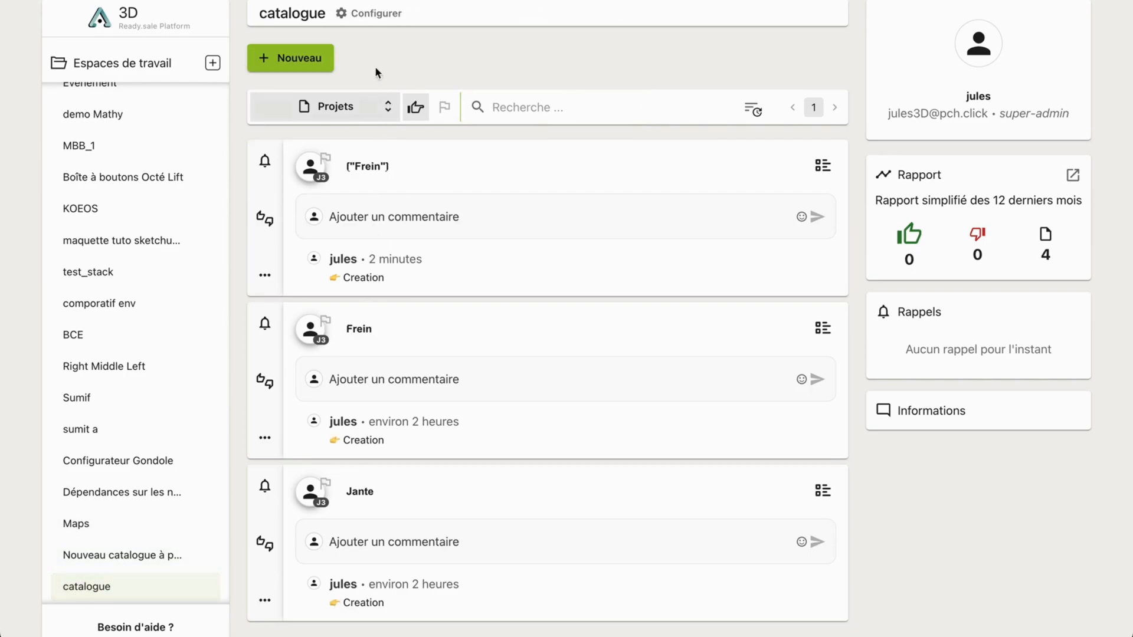
click(368, 17)
click(467, 58)
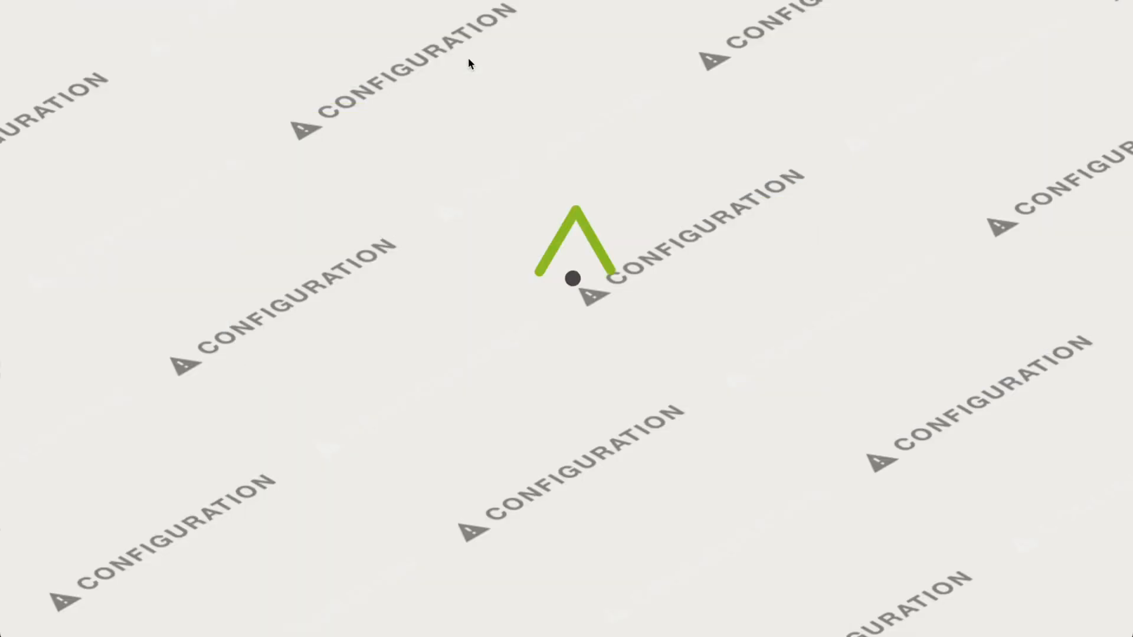
Add a "Menu déroulant" field labelled Produit to the form's Produit group
scroll(240, 283, down, 8)
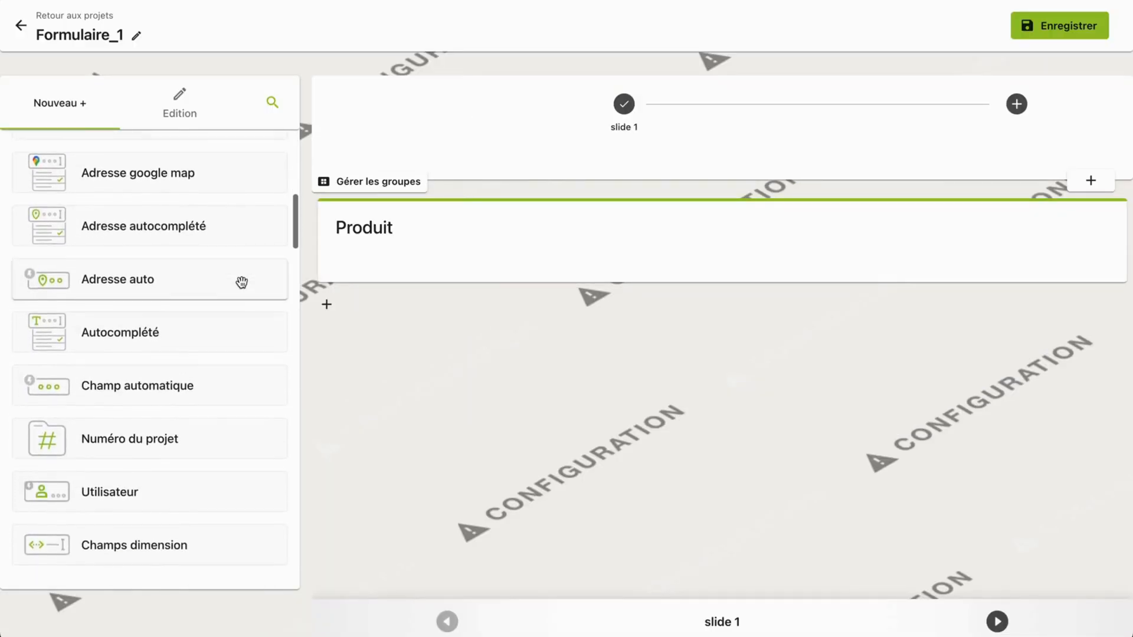
scroll(241, 282, down, 10)
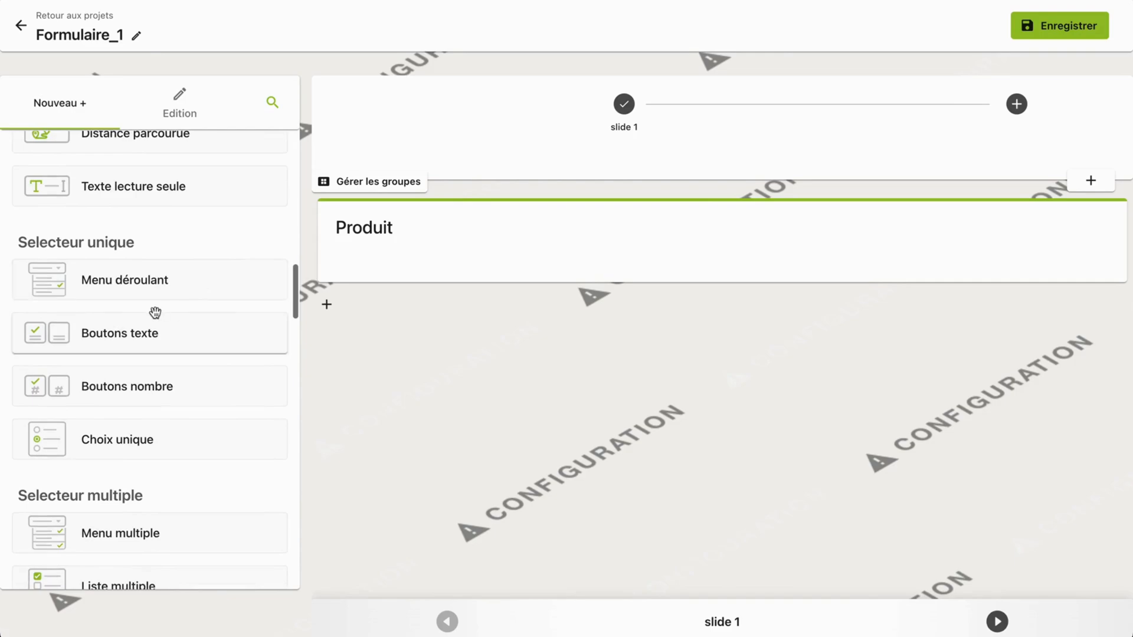
drag(148, 294, 408, 270)
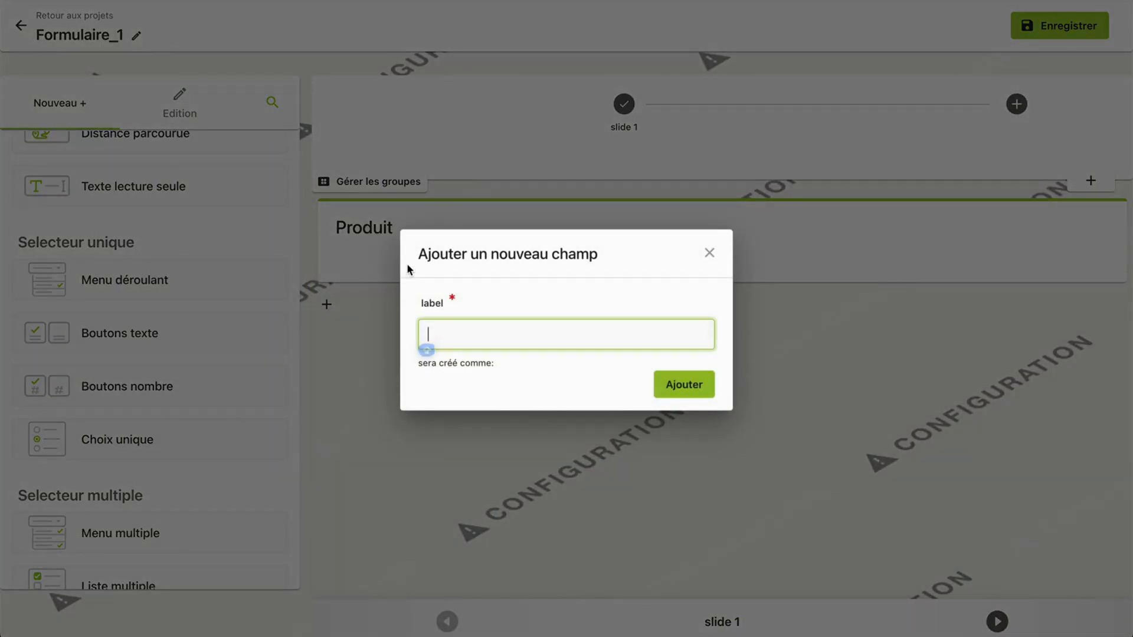
text(Produi)
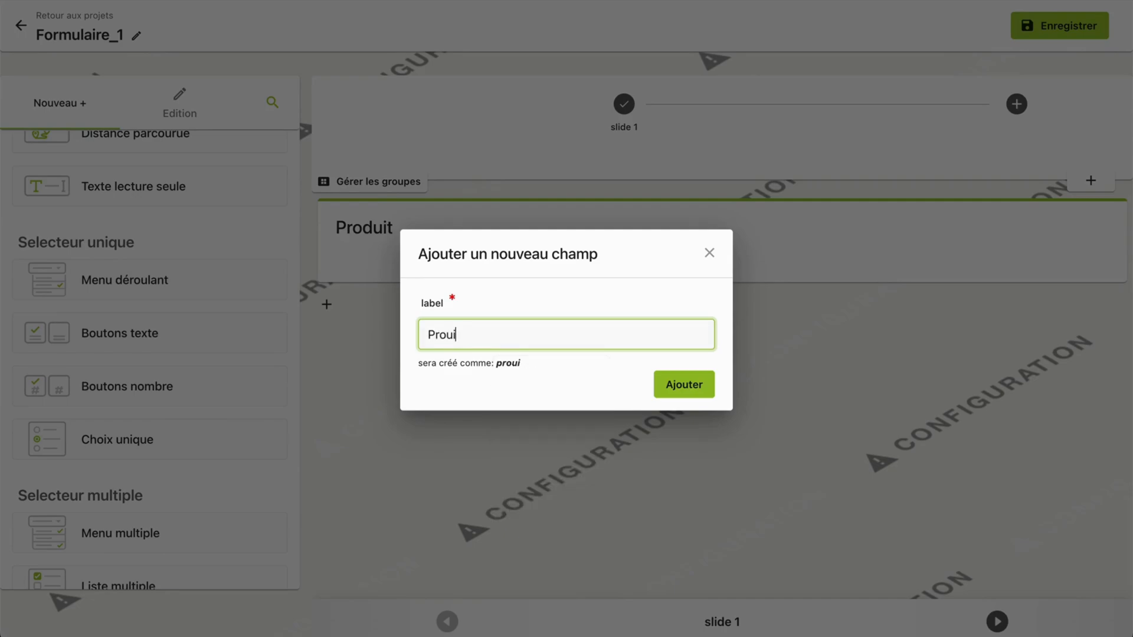
text(t)
key(BackSpace)
key(BackSpace)
key(BackSpace)
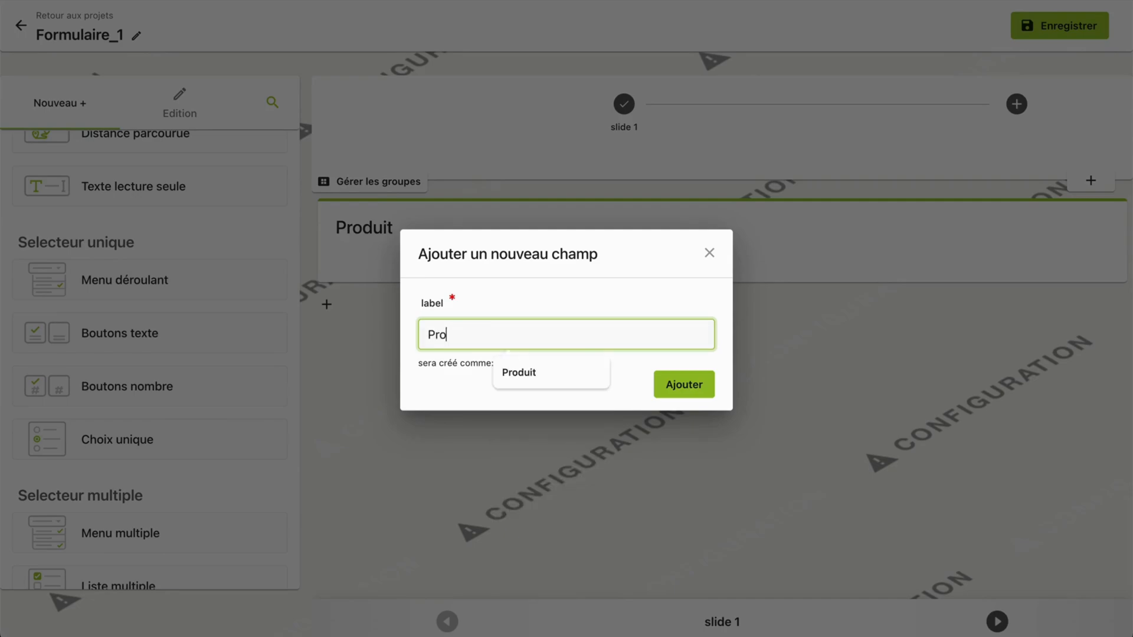
text(duit)
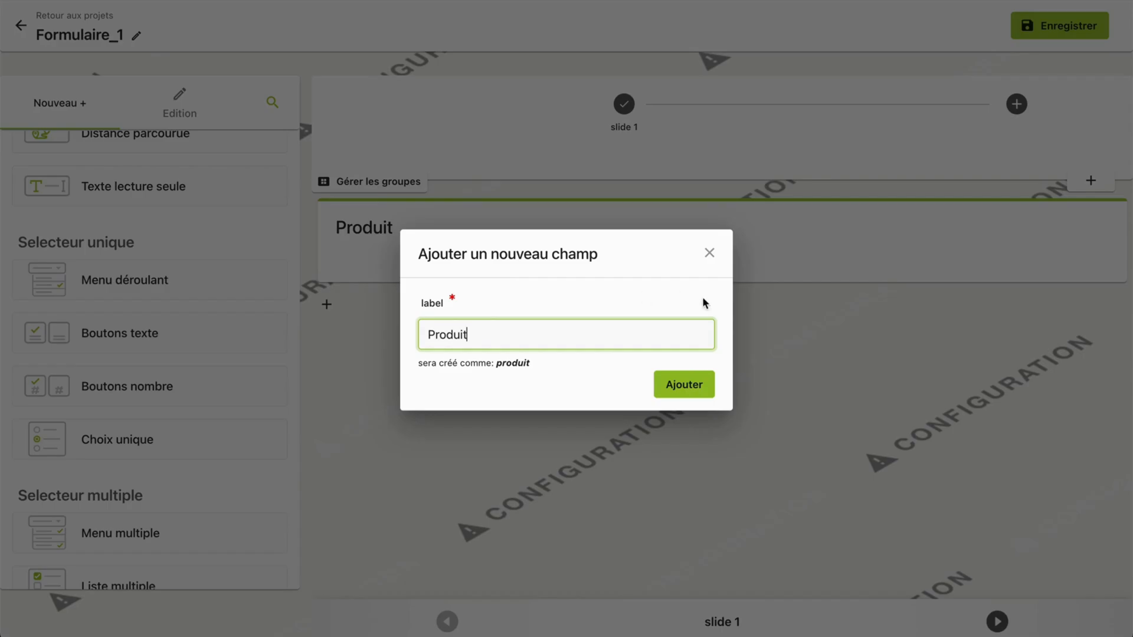
click(683, 384)
Duplicate the Produit drop-down field with the label Prix
click(435, 269)
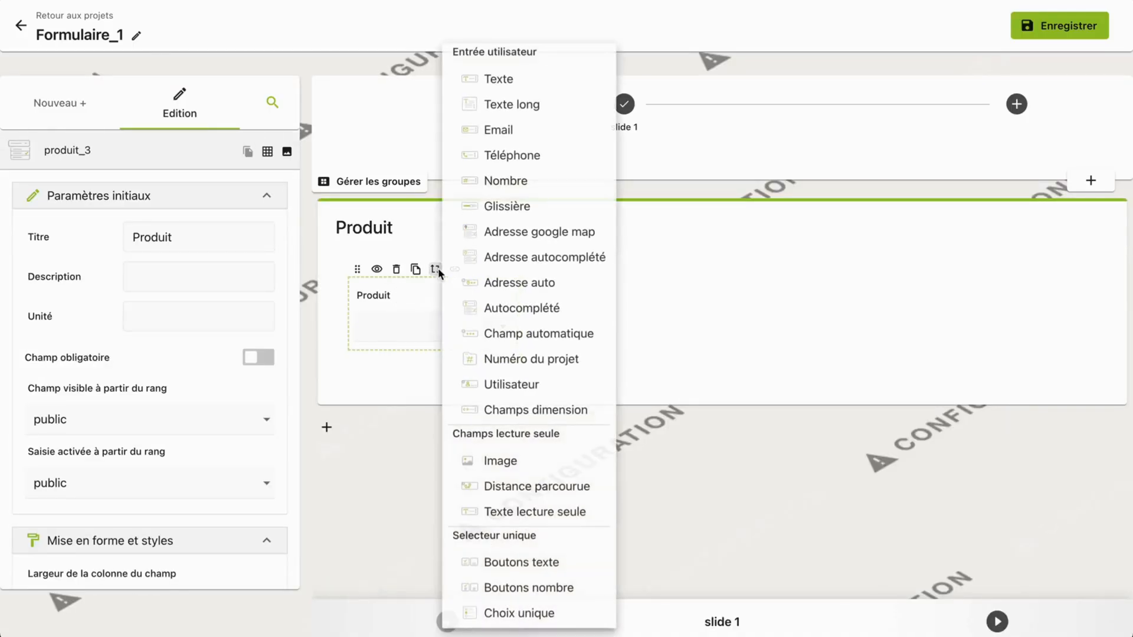
click(413, 270)
click(413, 271)
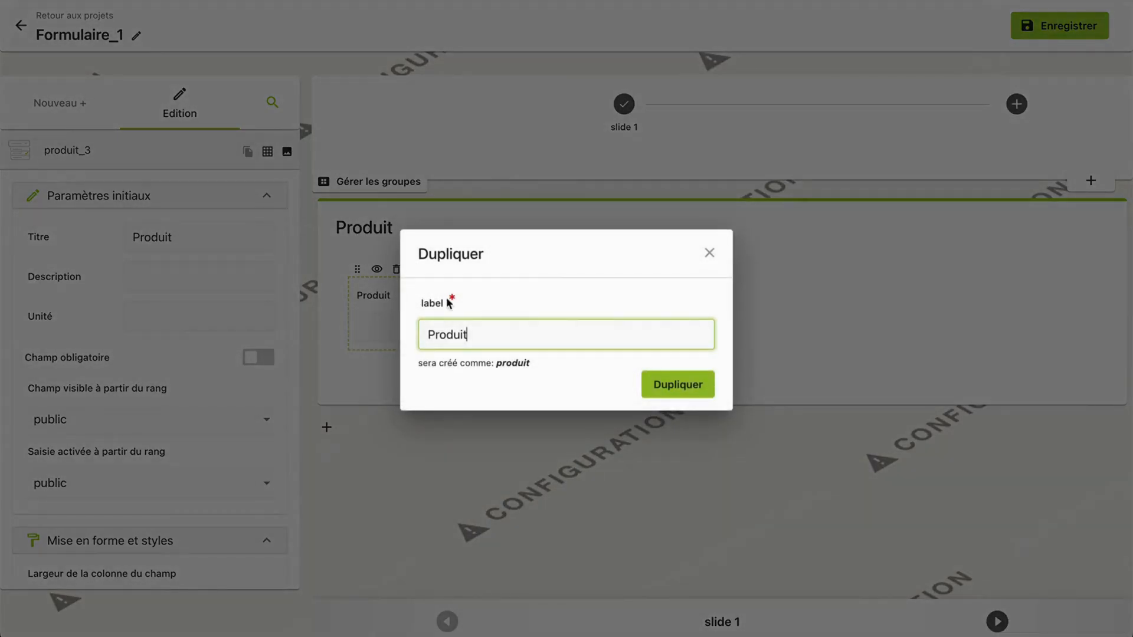
key(BackSpace)
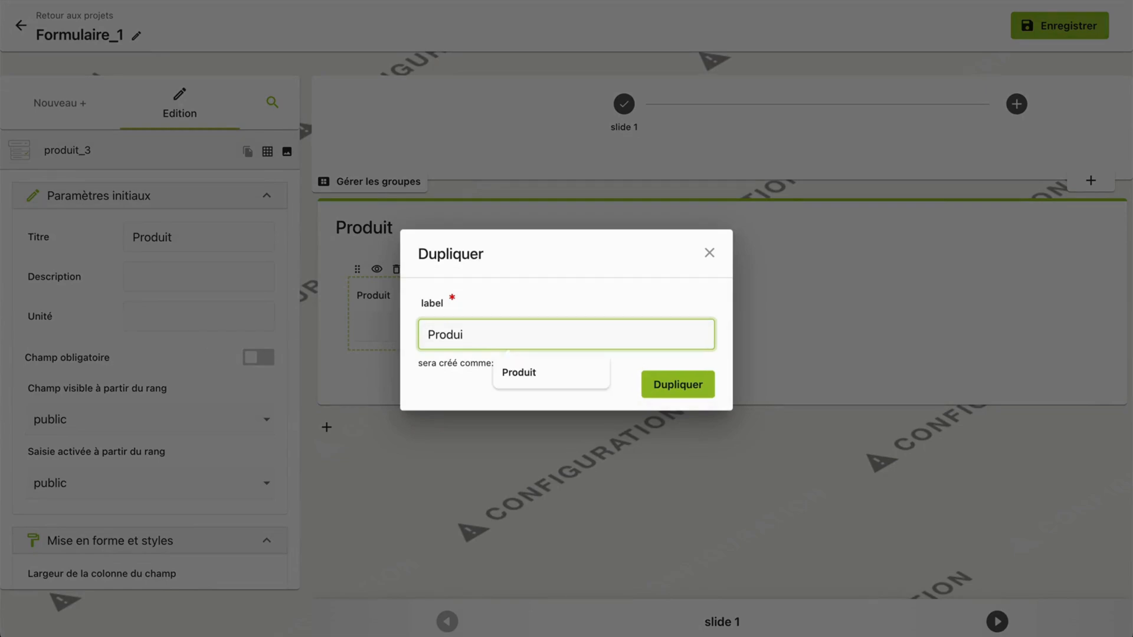
key(BackSpace)
key(BackSpace)
text(ix)
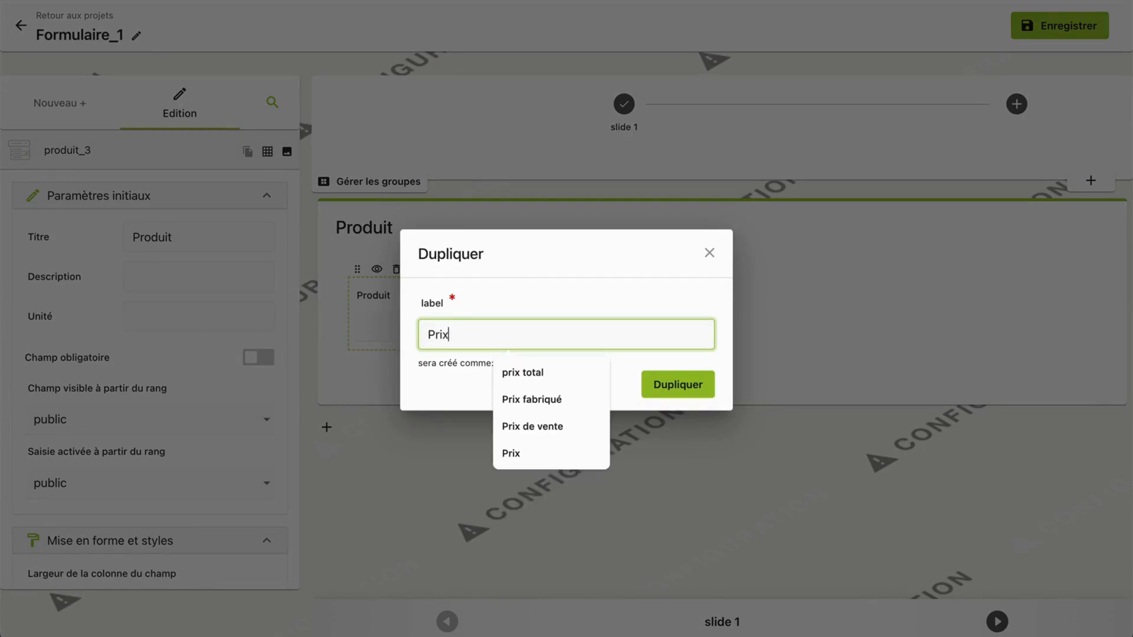
click(662, 384)
Open the data factory from the Produit field's advanced settings and compare the list of all tables with the same-form list
click(456, 330)
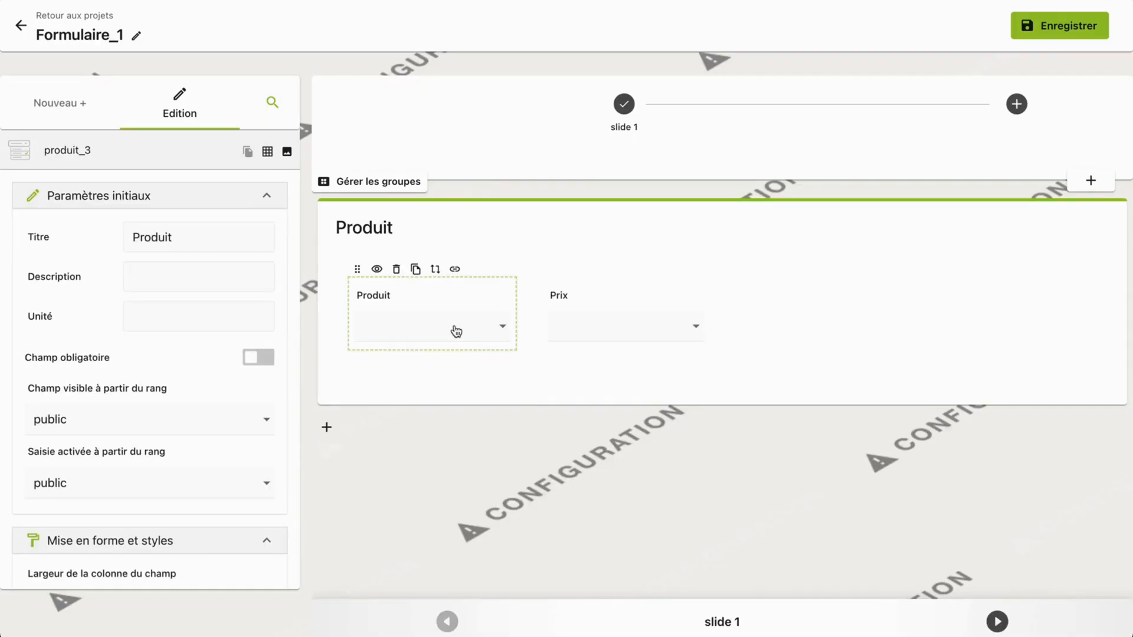
scroll(235, 371, down, 6)
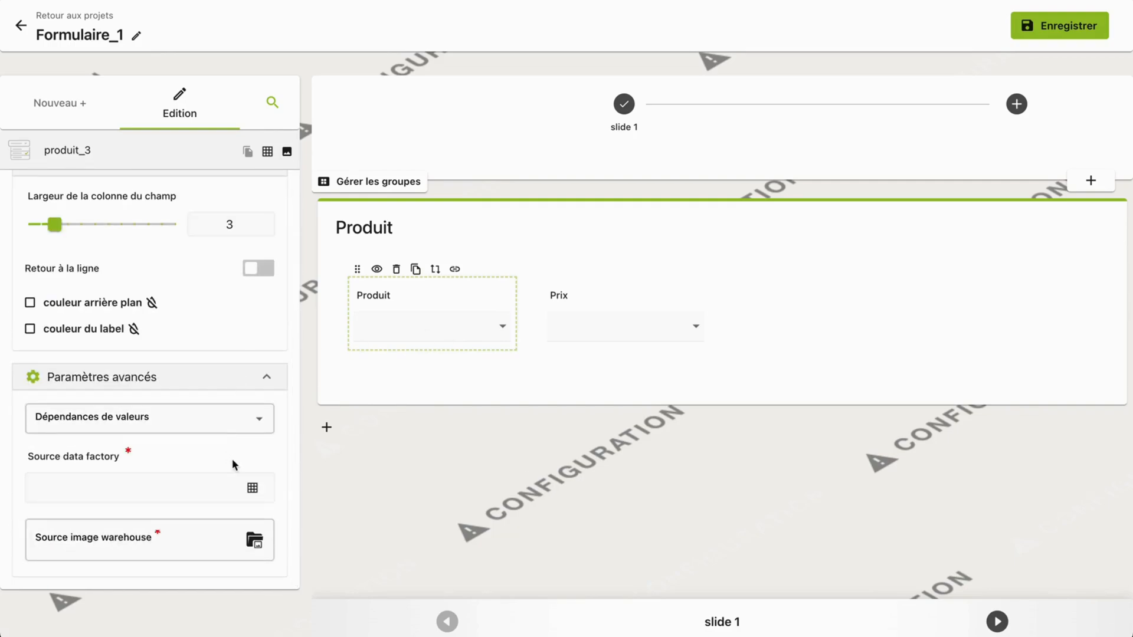
click(253, 487)
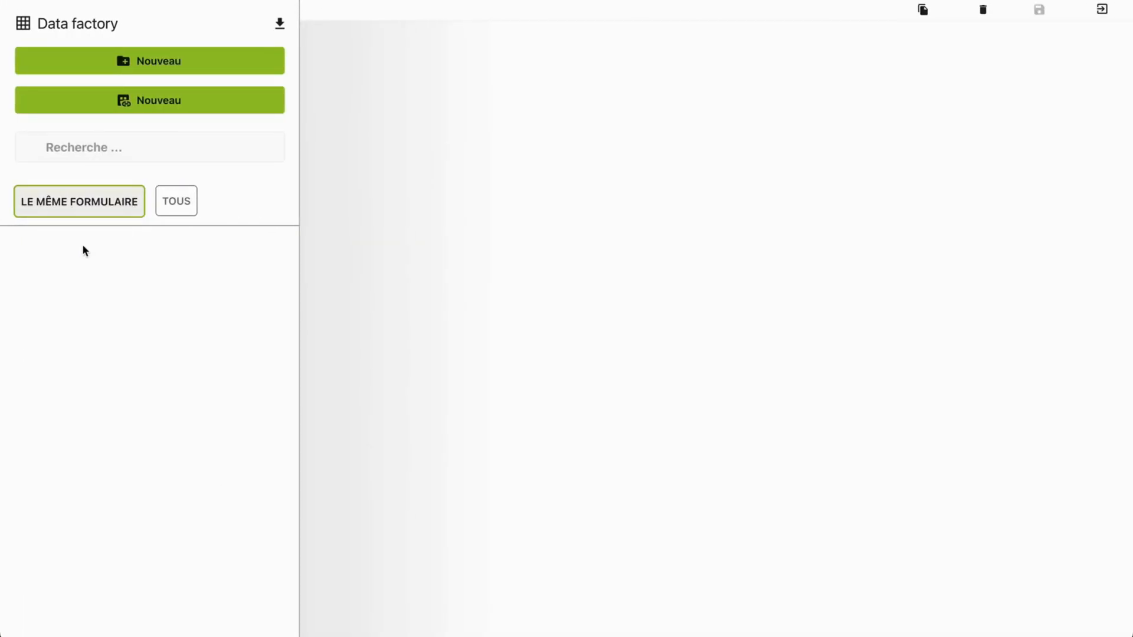
click(171, 202)
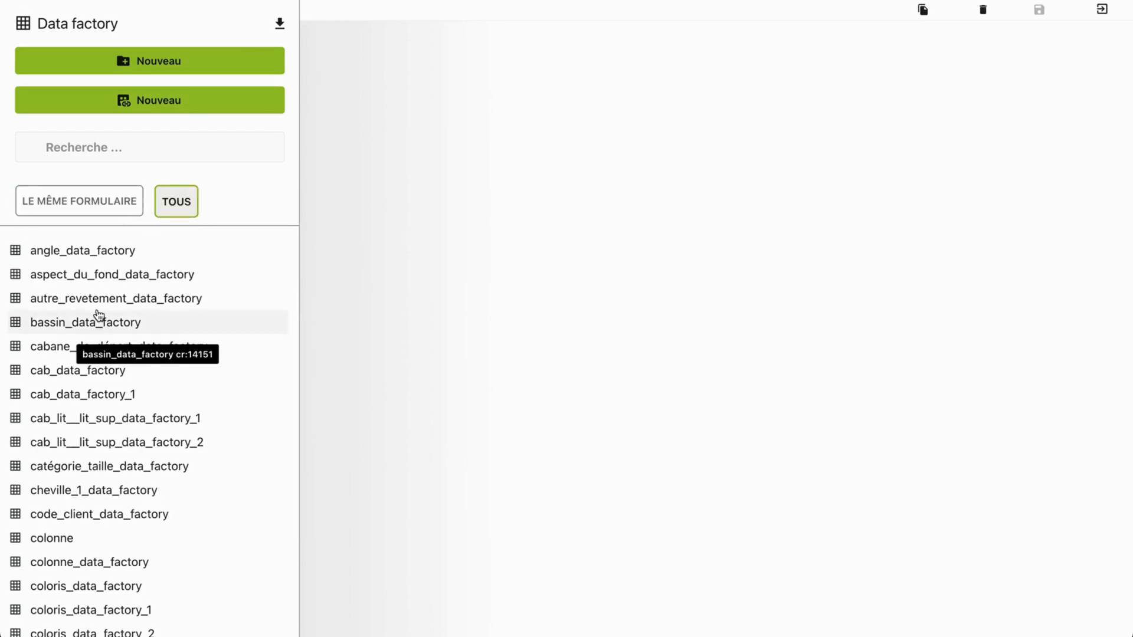
click(135, 203)
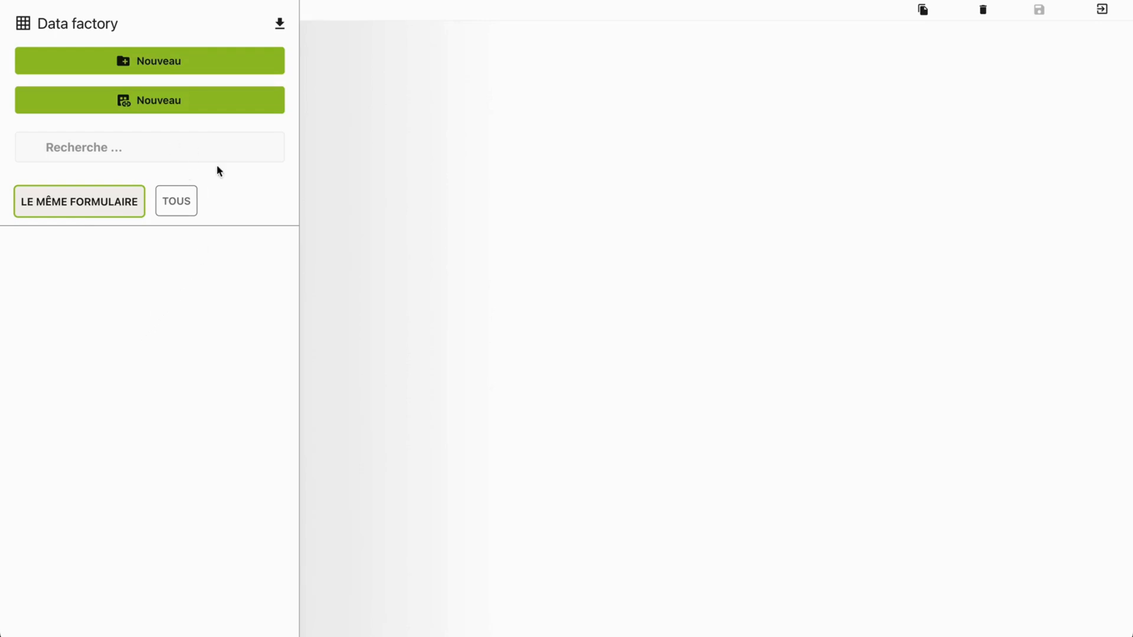
Create a catalogue from the project "Nouveau catalogue à partir d'un formulaire", form Formulaire_1, status Ouvert, as Produit's source and return to the form
click(166, 104)
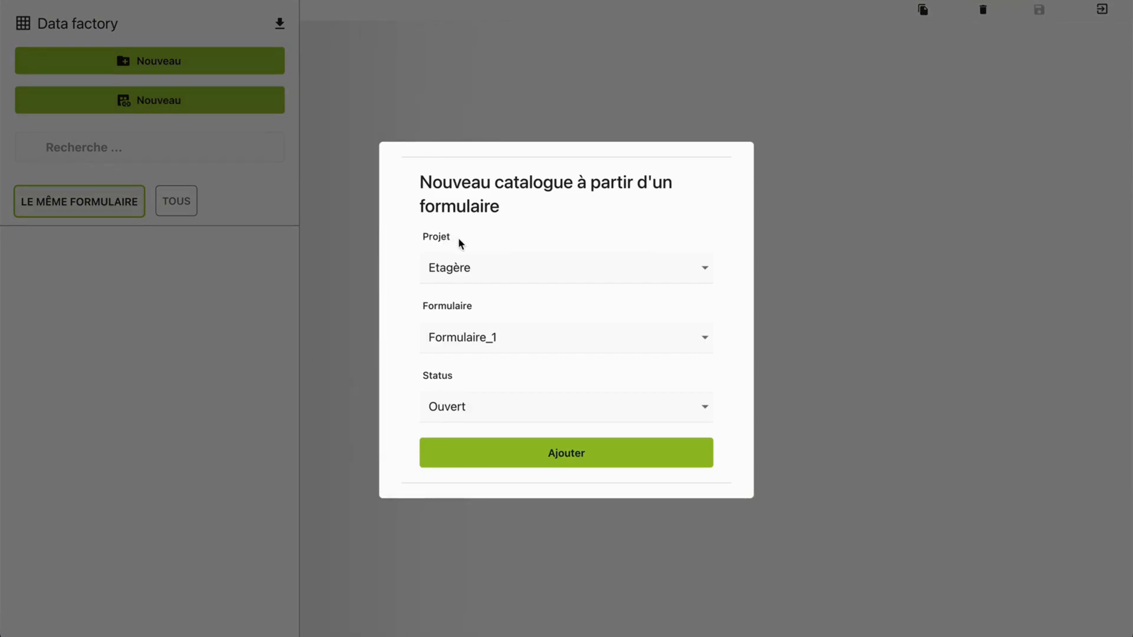
click(494, 271)
scroll(501, 384, down, 3)
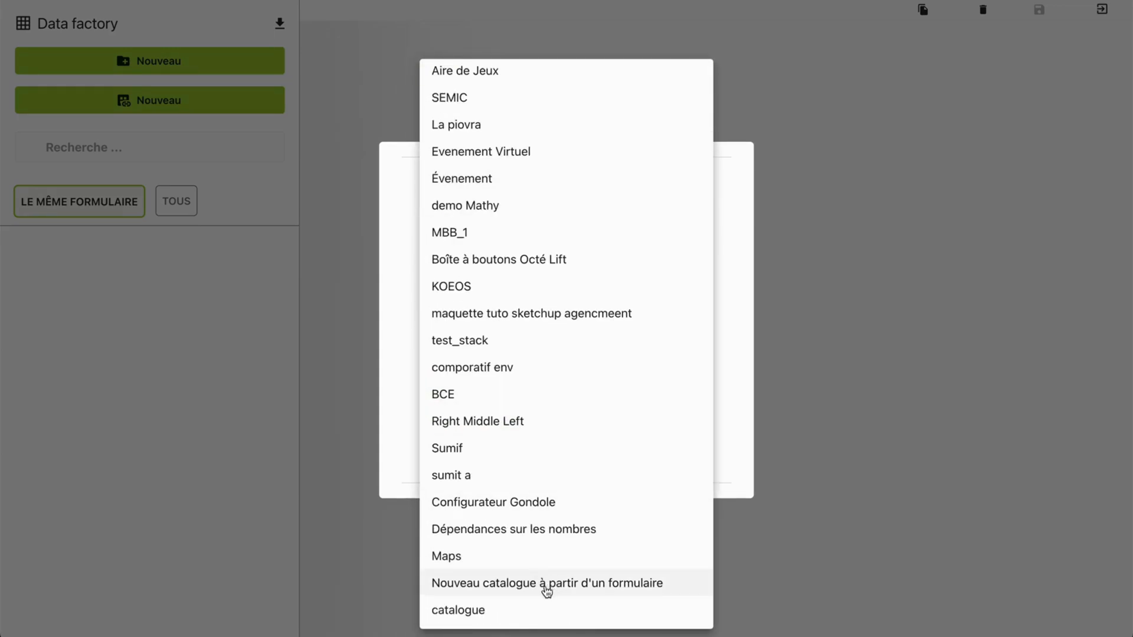
click(494, 586)
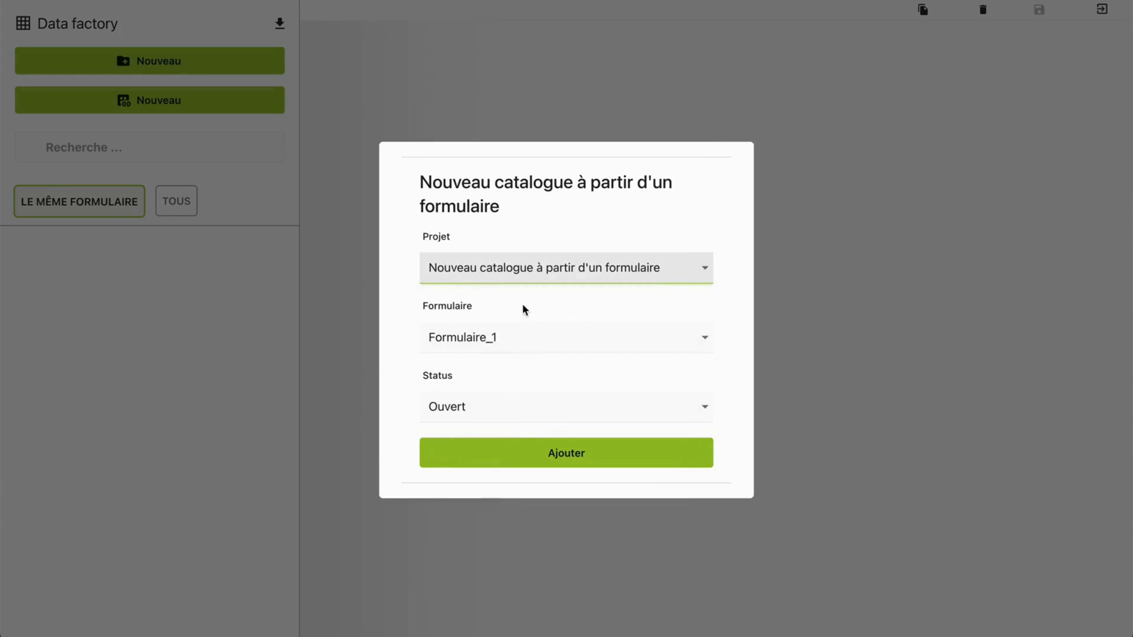
click(501, 348)
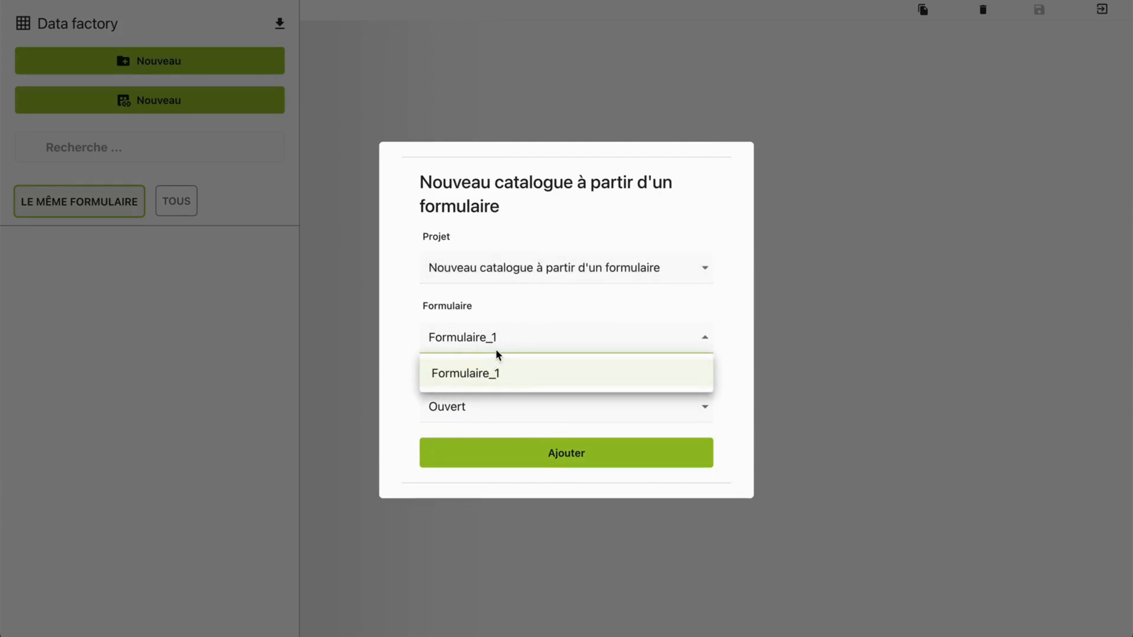
click(497, 354)
click(470, 409)
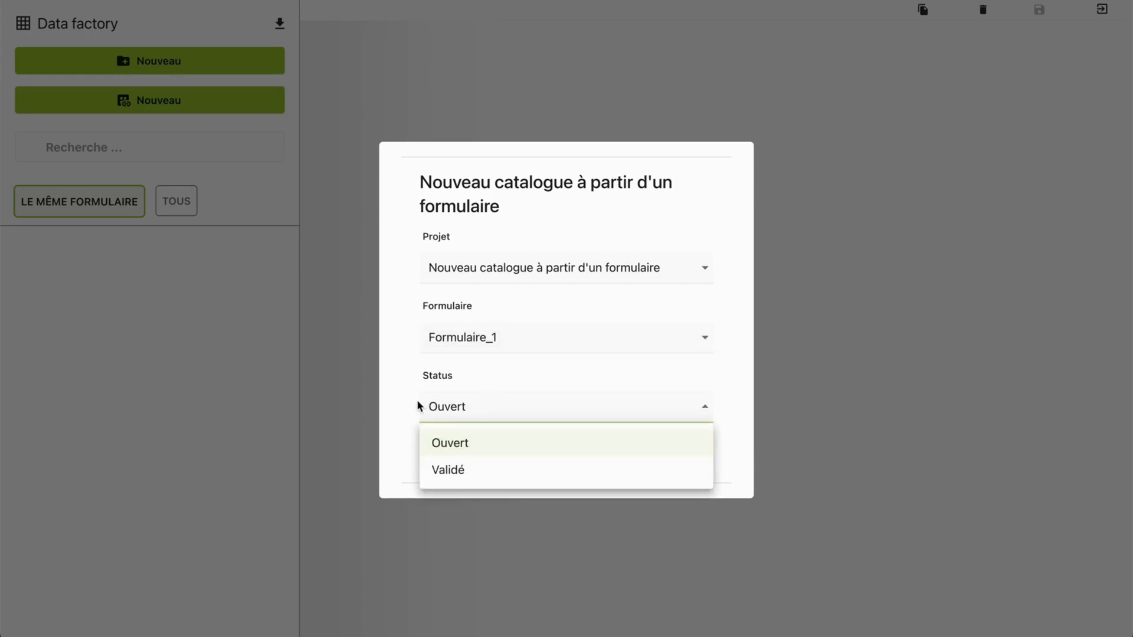
click(482, 449)
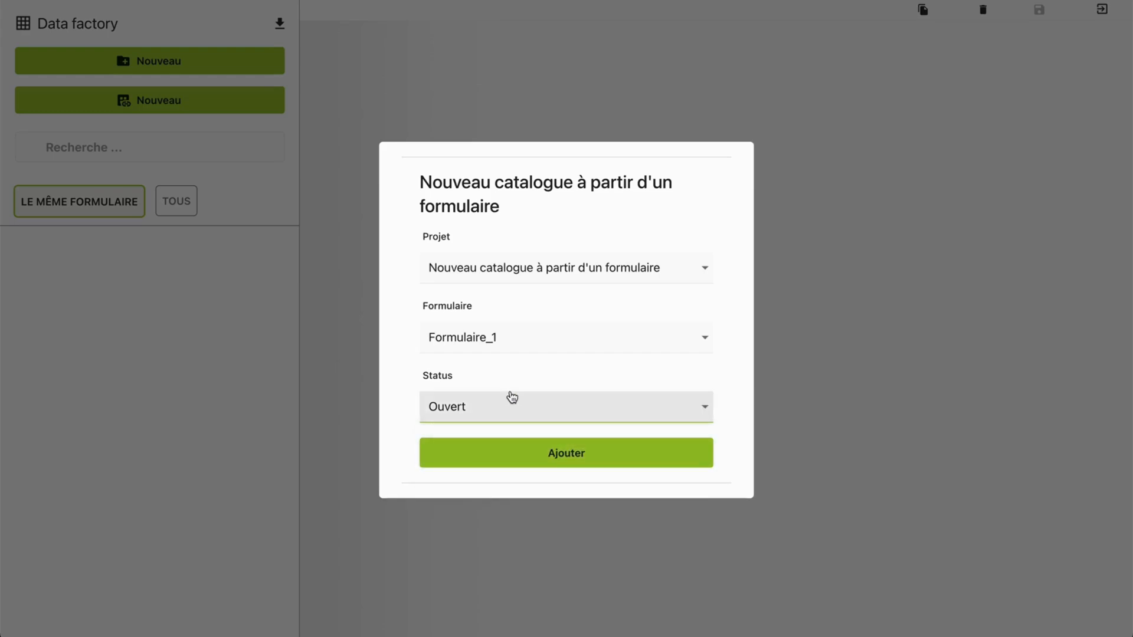
click(538, 452)
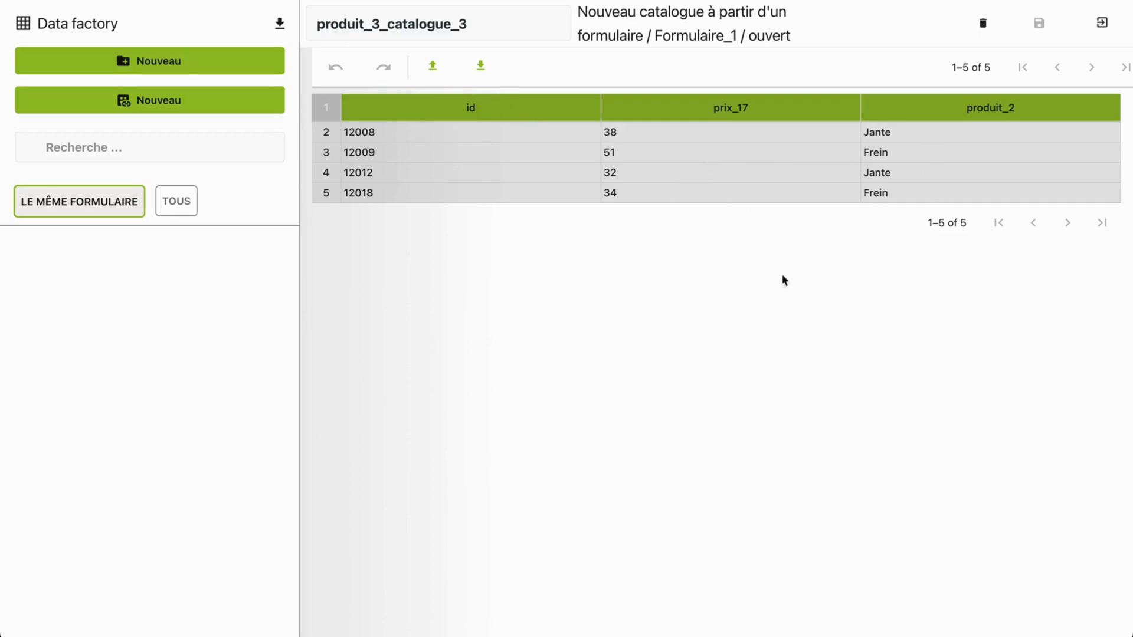
click(1105, 24)
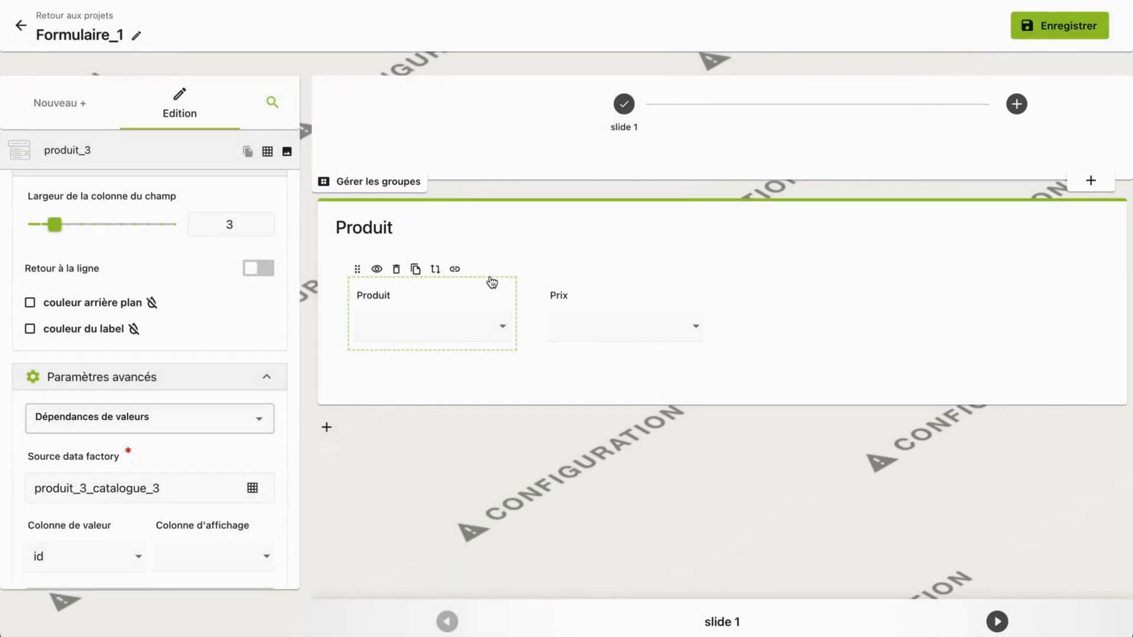
Set both the value column and the display column of the Produit field to produit_2
scroll(200, 379, down, 2)
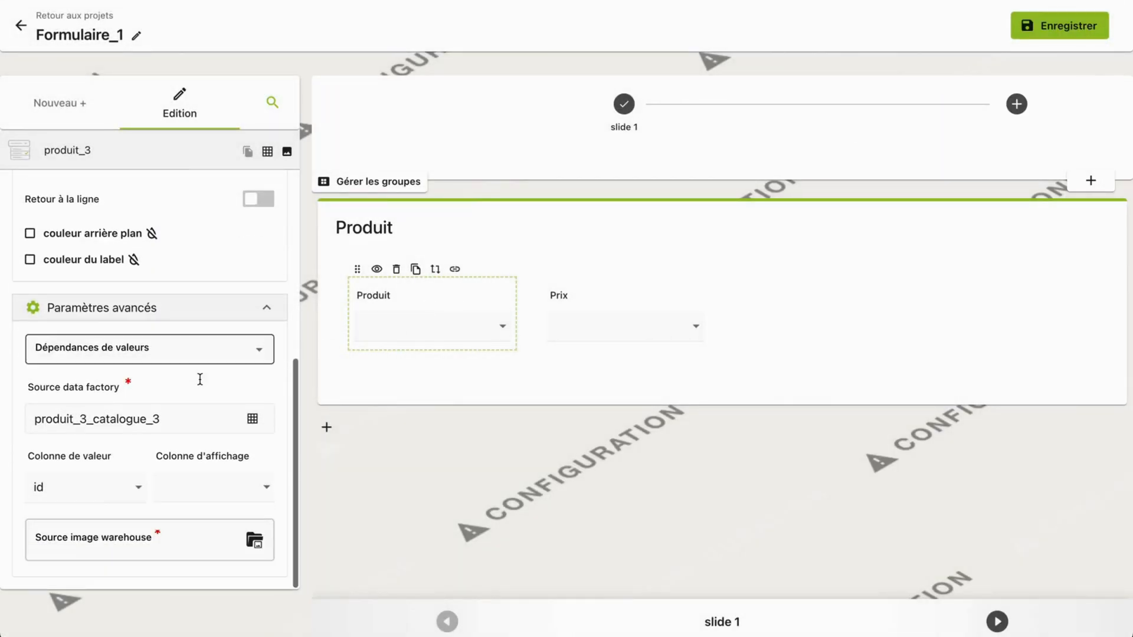
click(130, 487)
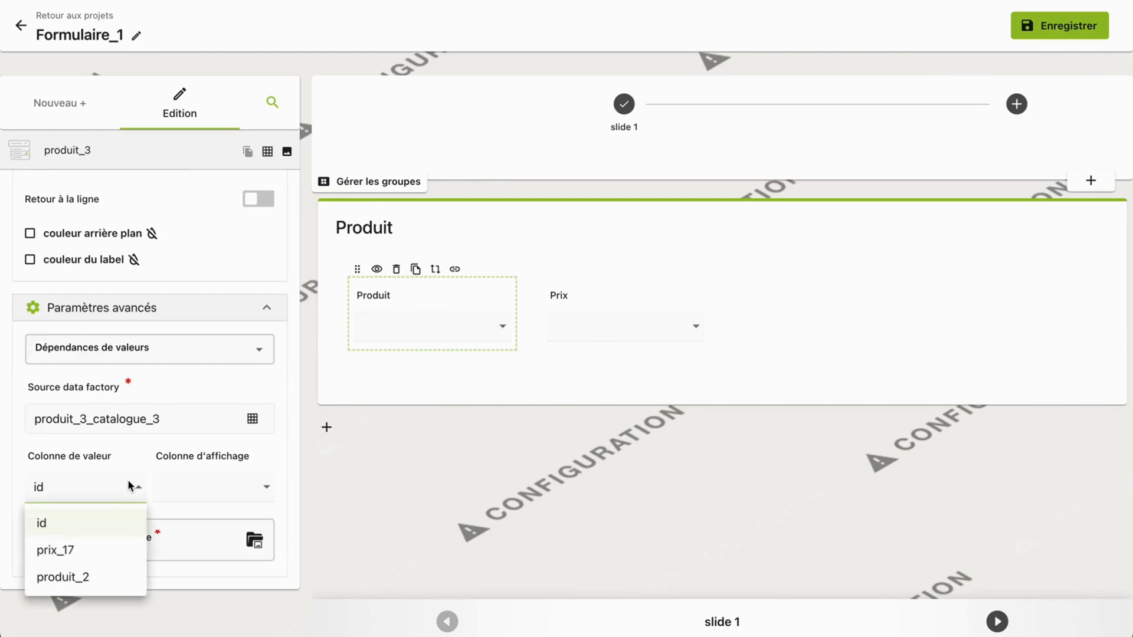
click(76, 575)
click(168, 496)
click(168, 576)
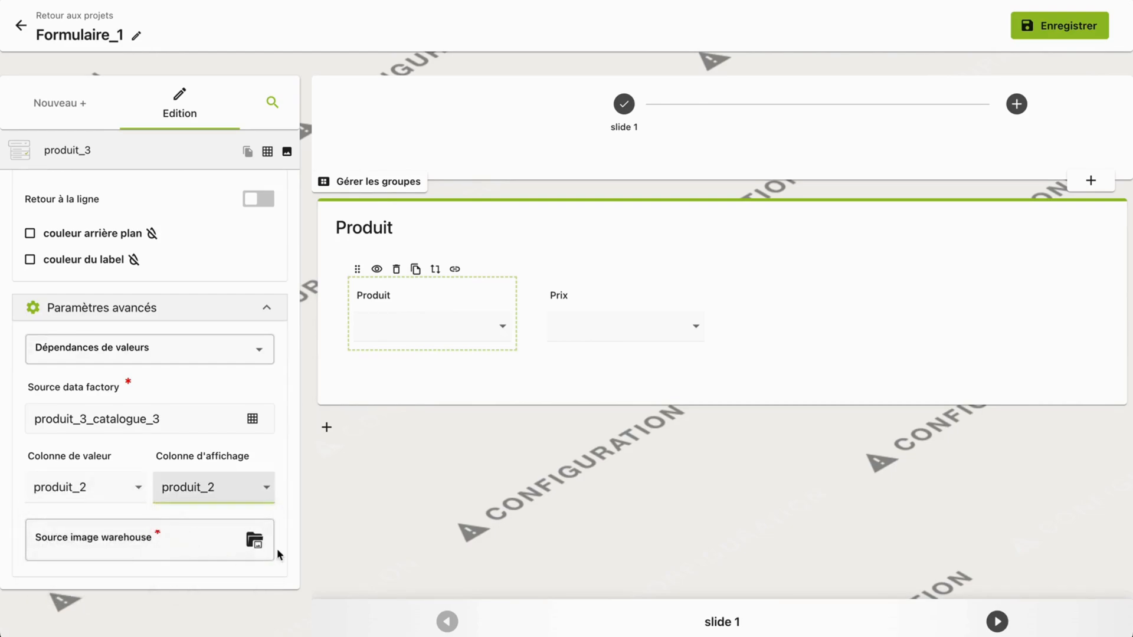
Make the Prix field's values depend on the produit_3 field
click(624, 345)
scroll(196, 382, down, 5)
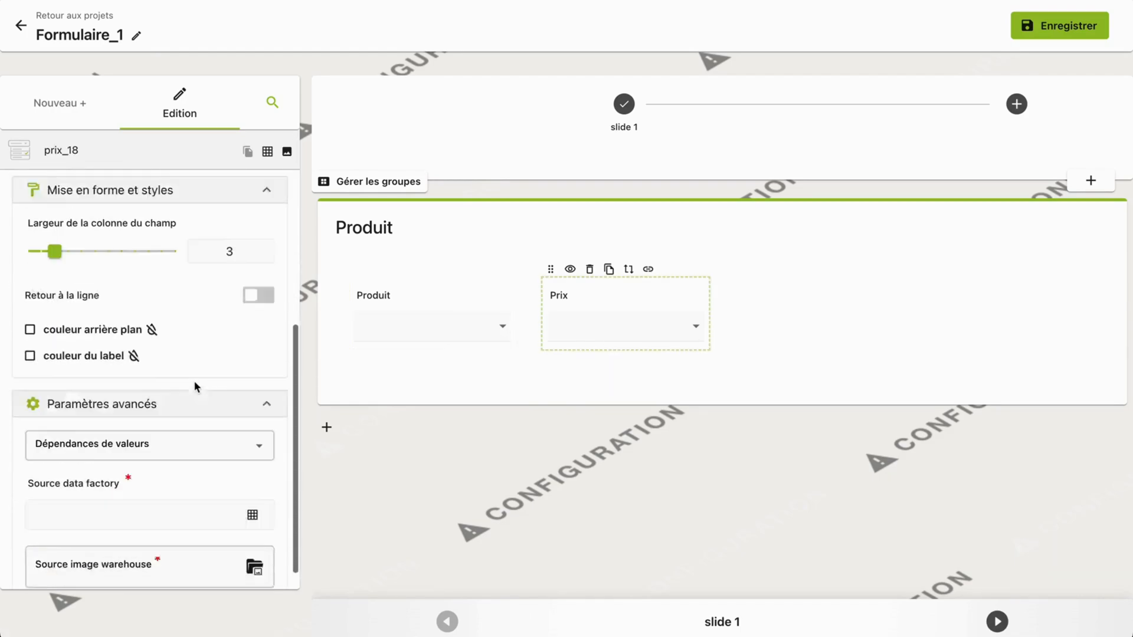
scroll(195, 386, down, 1)
click(255, 429)
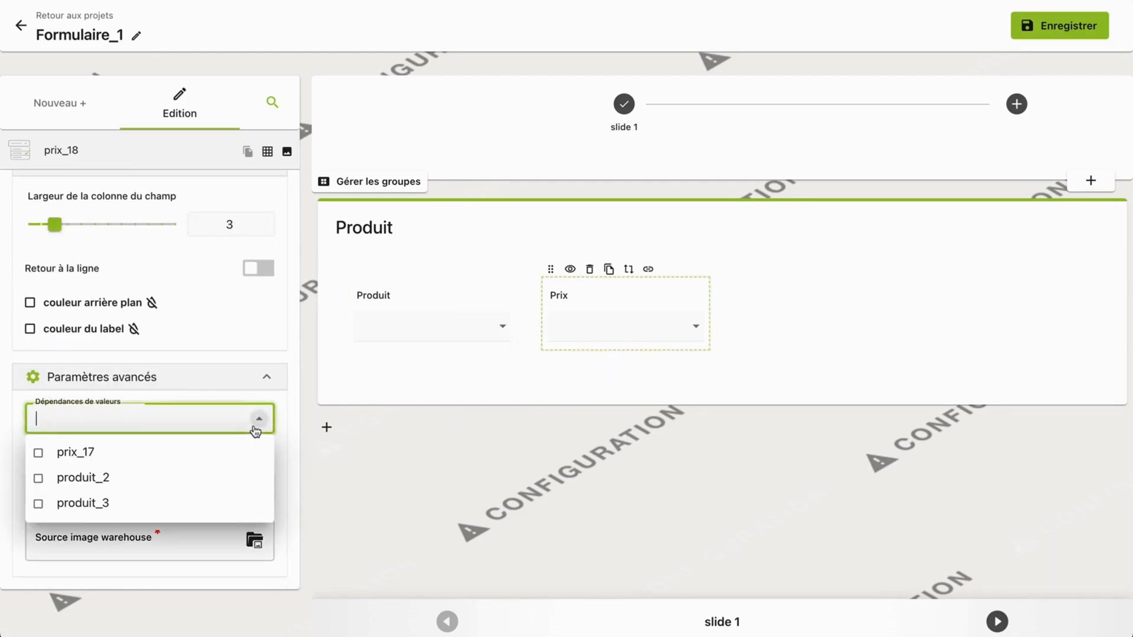
click(39, 503)
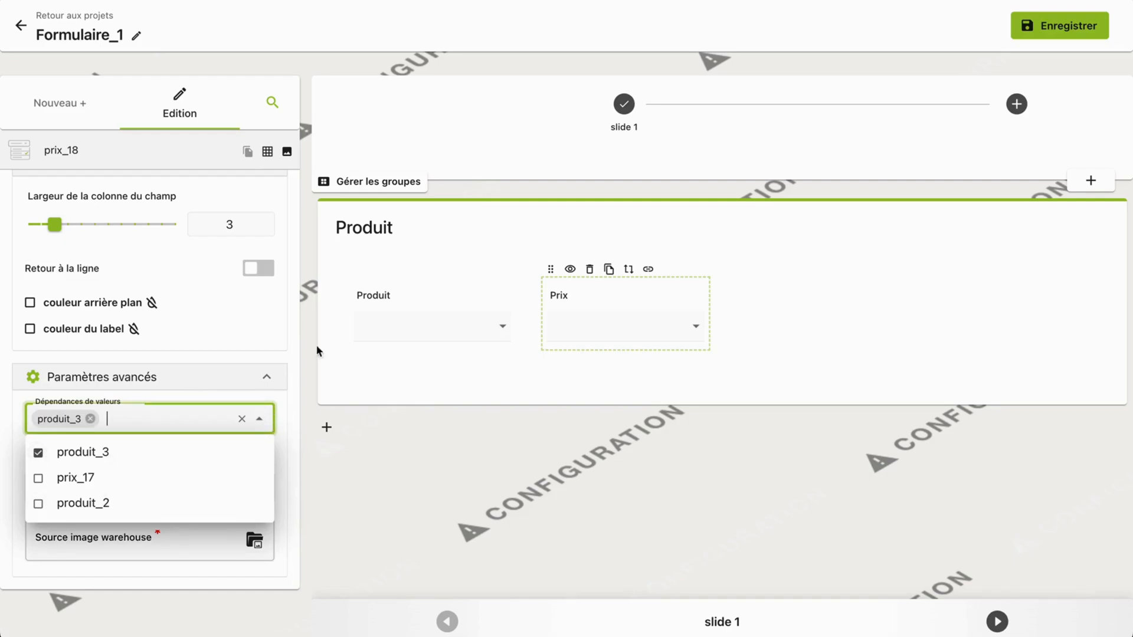
click(423, 298)
Assign the produit_3_catalogue_3 table as the Prix field's data factory source and return to the form
click(581, 302)
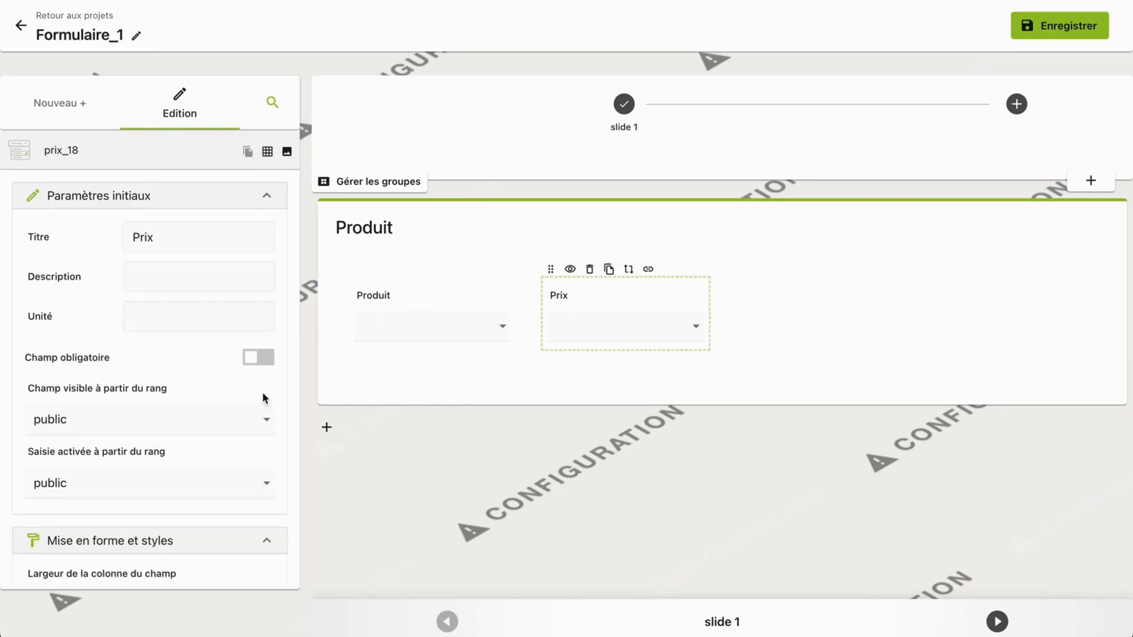
scroll(262, 392, down, 10)
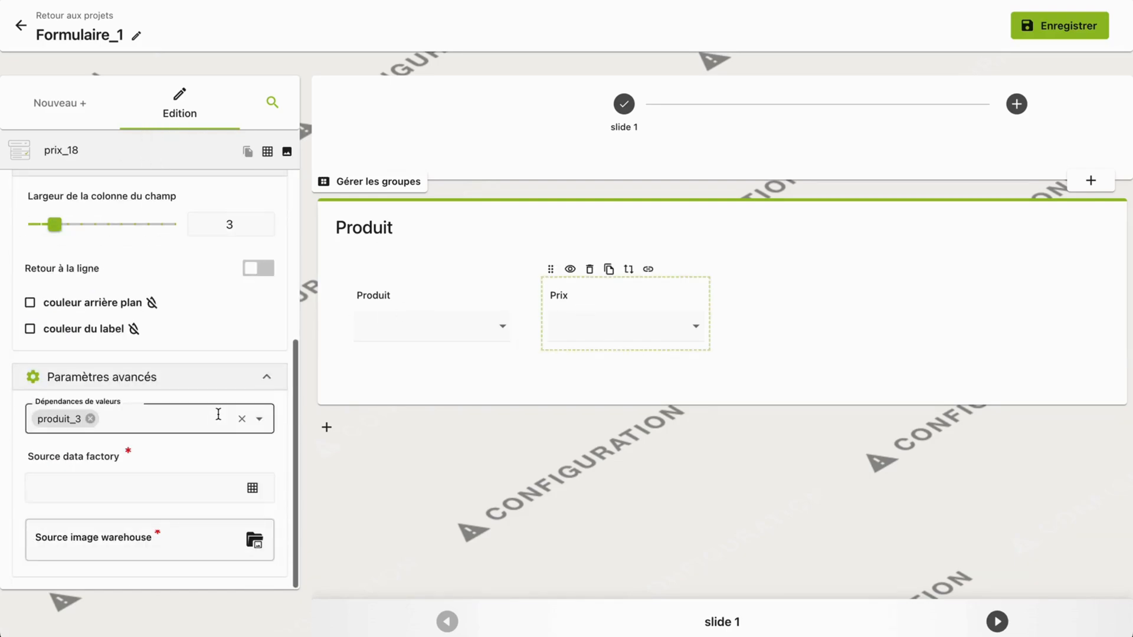
click(251, 490)
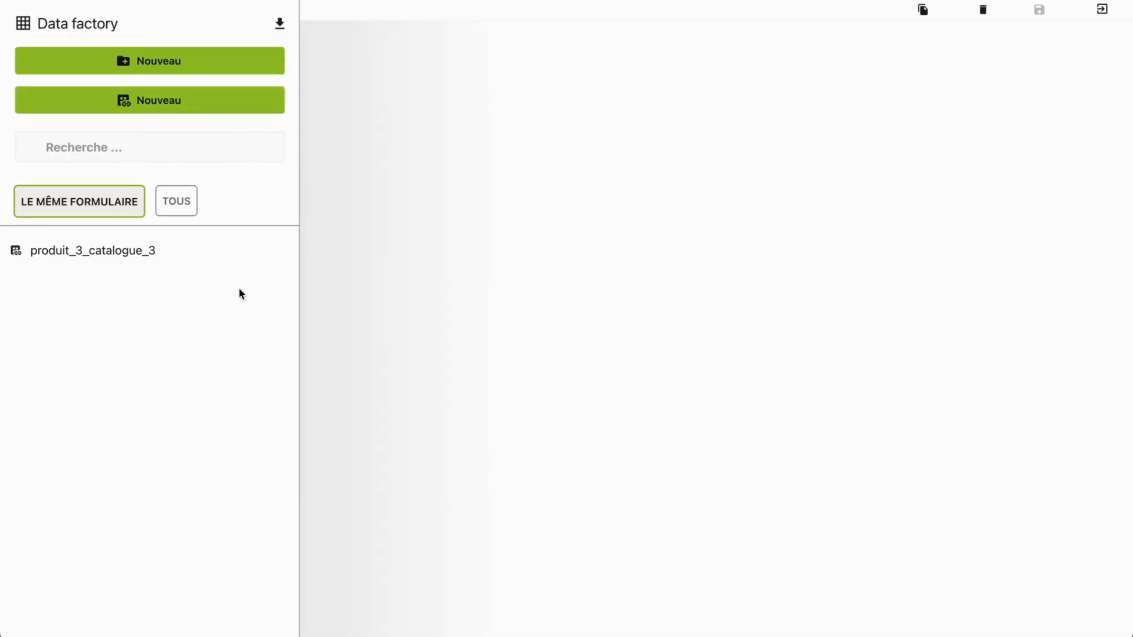
click(176, 207)
click(141, 210)
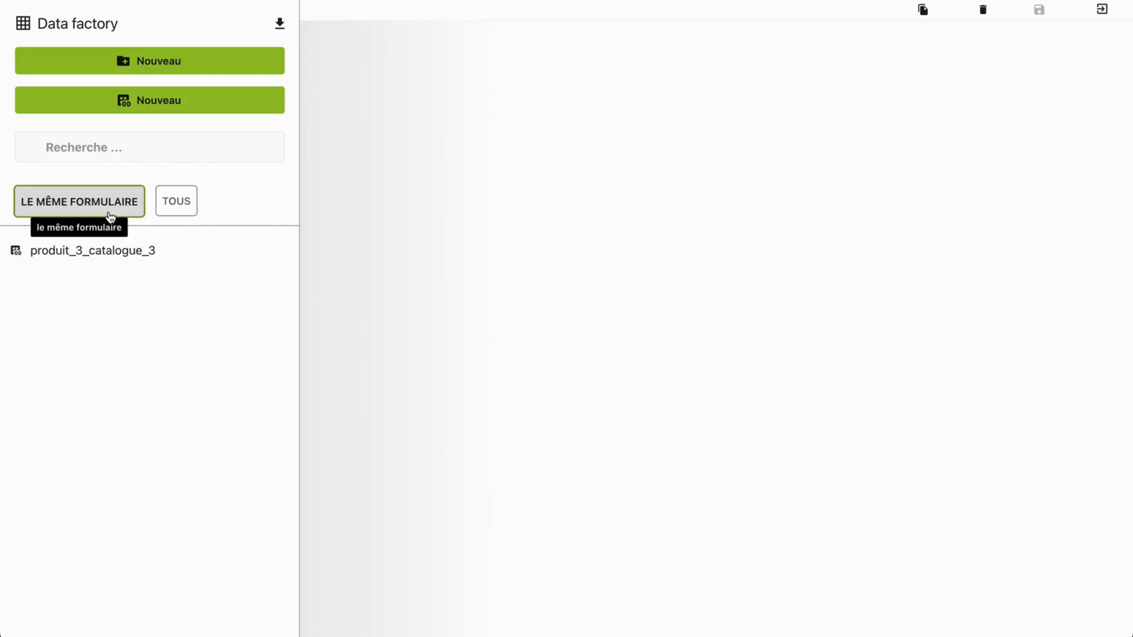
click(95, 253)
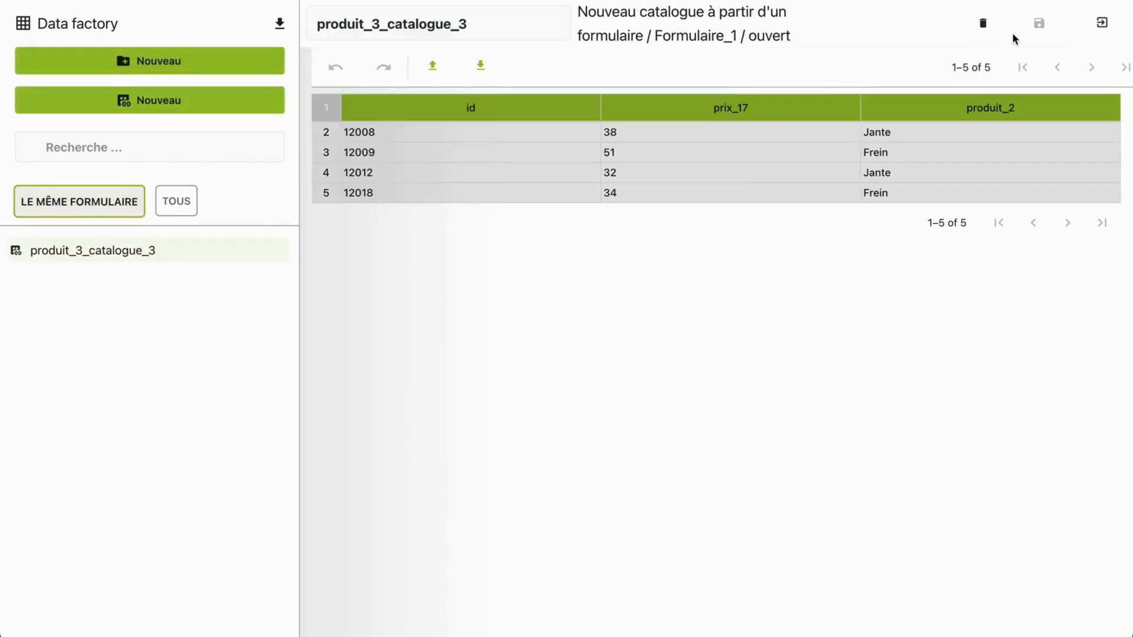
click(1101, 22)
Filter the Prix field by produit_2 and set its value and display columns to prix_17
scroll(174, 458, down, 2)
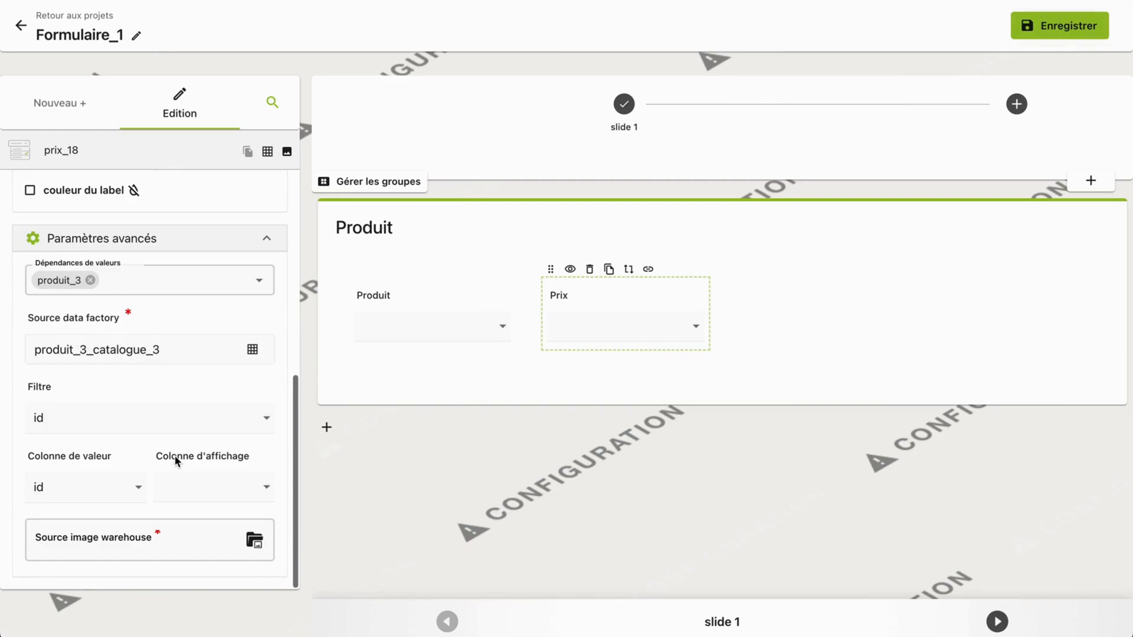
click(112, 431)
click(74, 506)
click(86, 497)
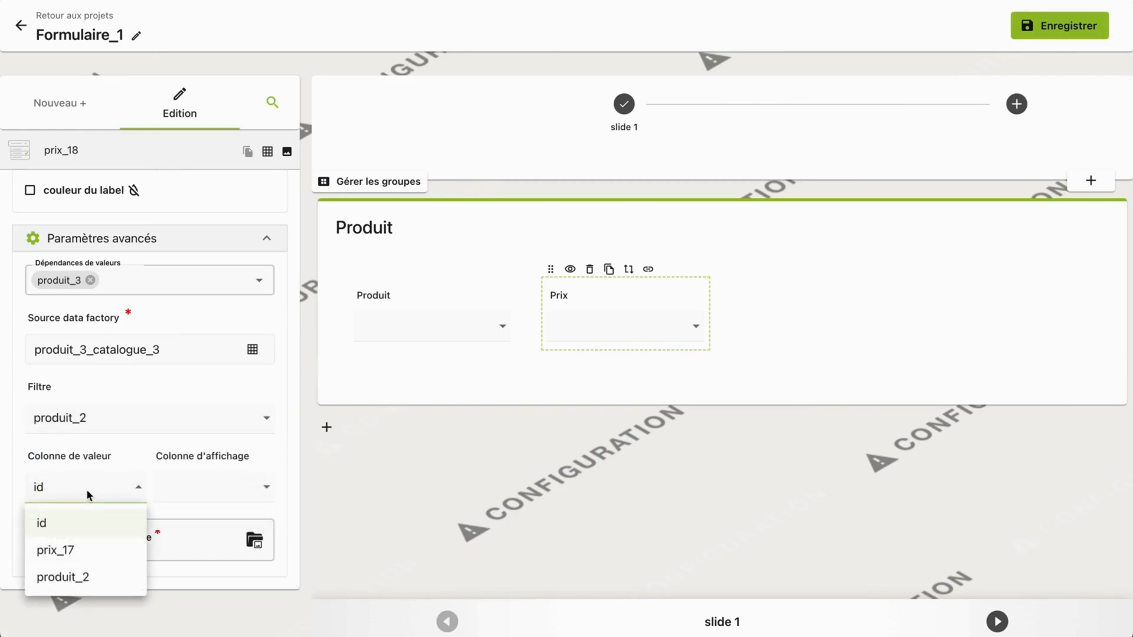
click(69, 552)
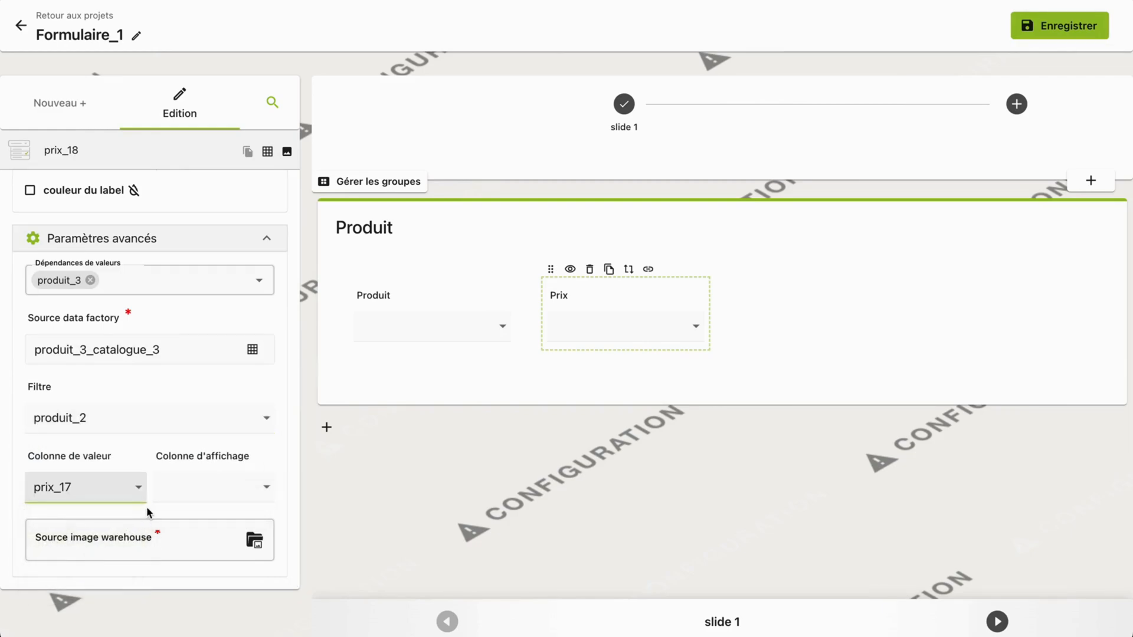
click(185, 498)
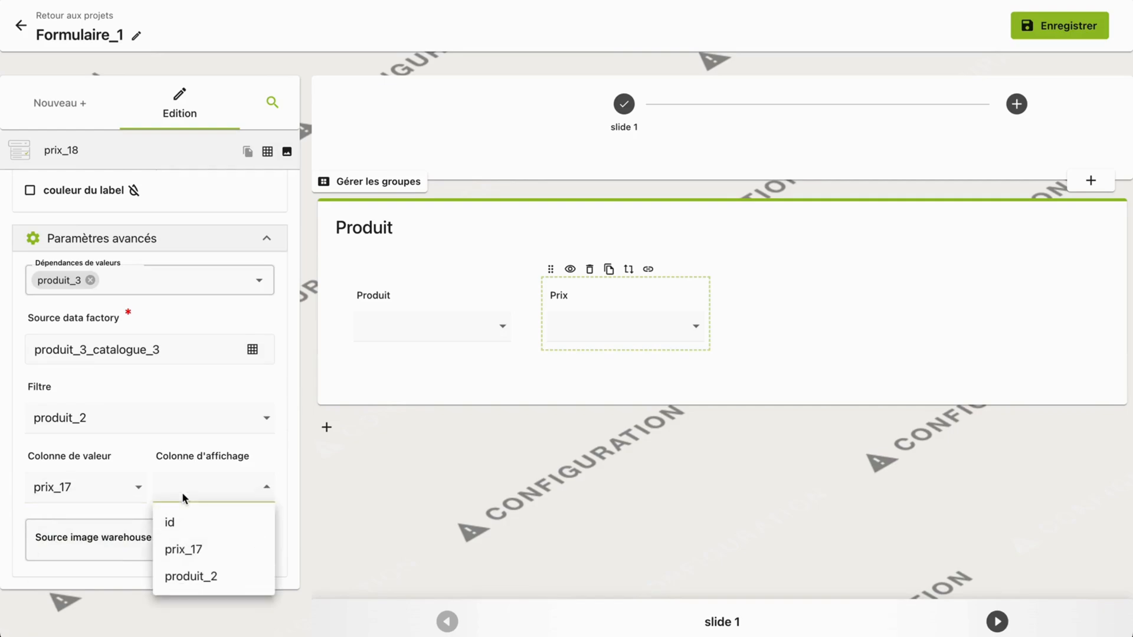
click(177, 549)
Save the form and publish the catalogue workspace, leaving configuration mode
click(1057, 34)
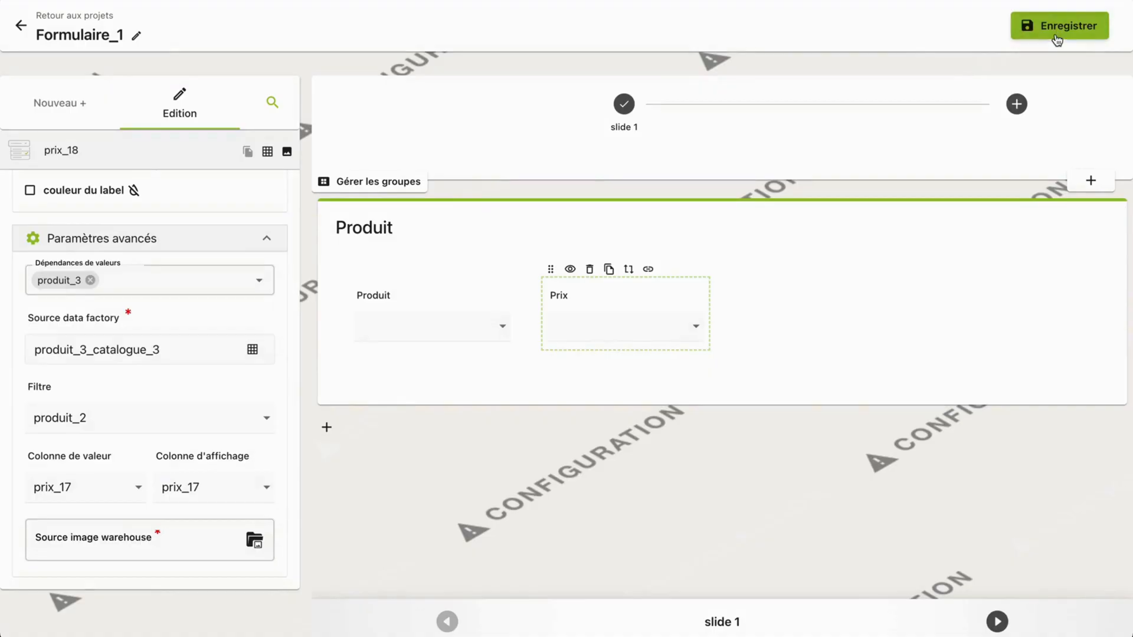
click(20, 29)
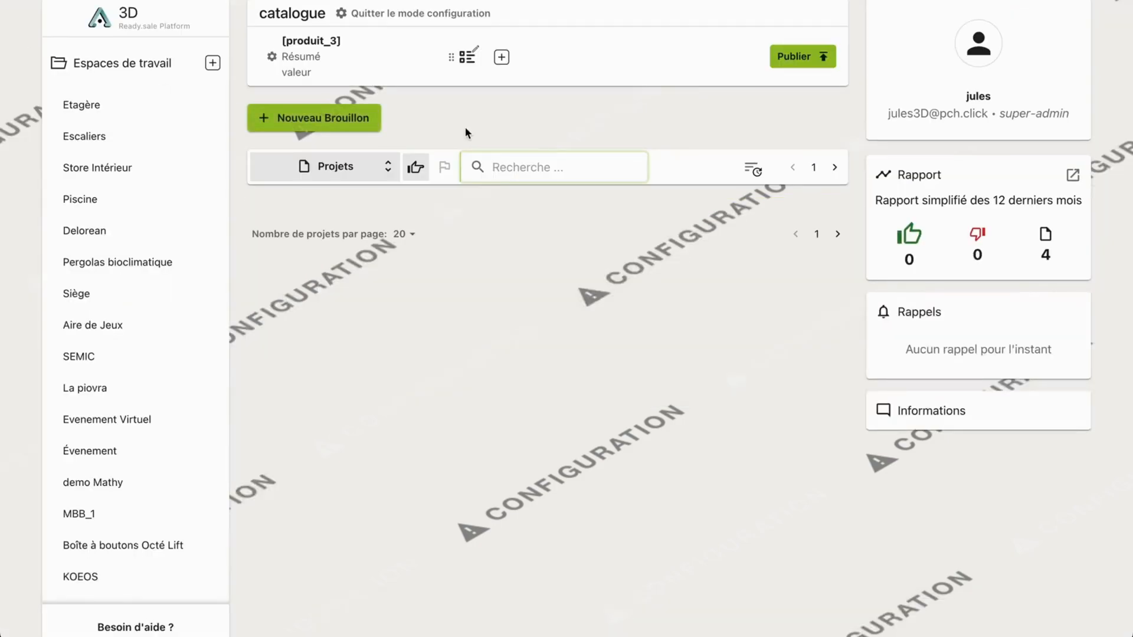
click(802, 56)
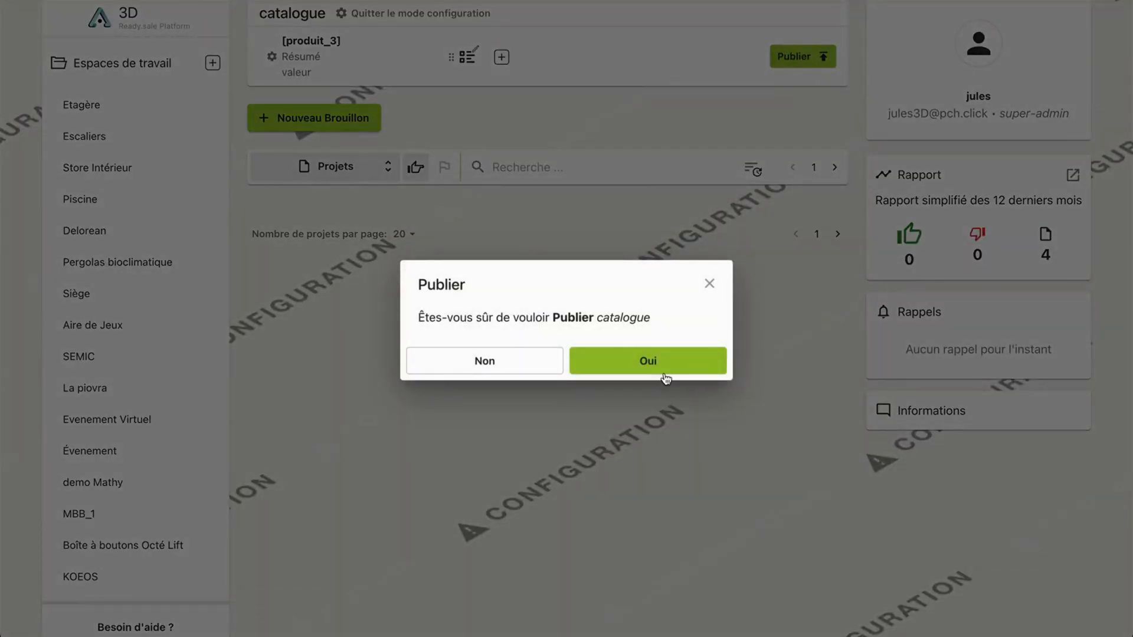
click(666, 378)
click(435, 20)
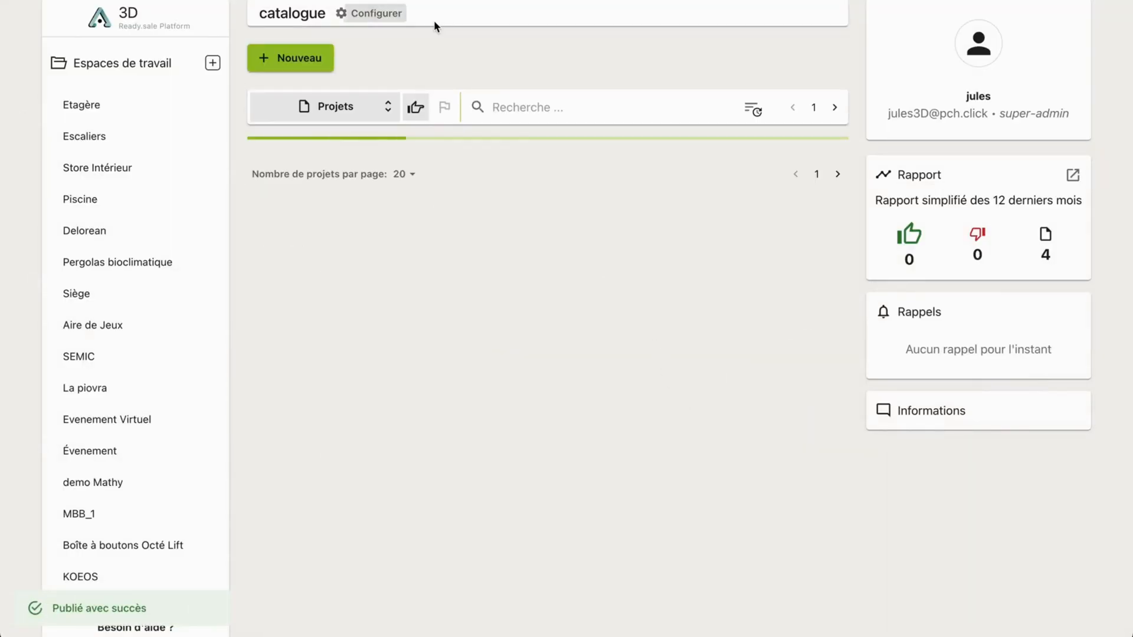
Start a new project in the catalogue workspace and set Produit to Jante
click(289, 62)
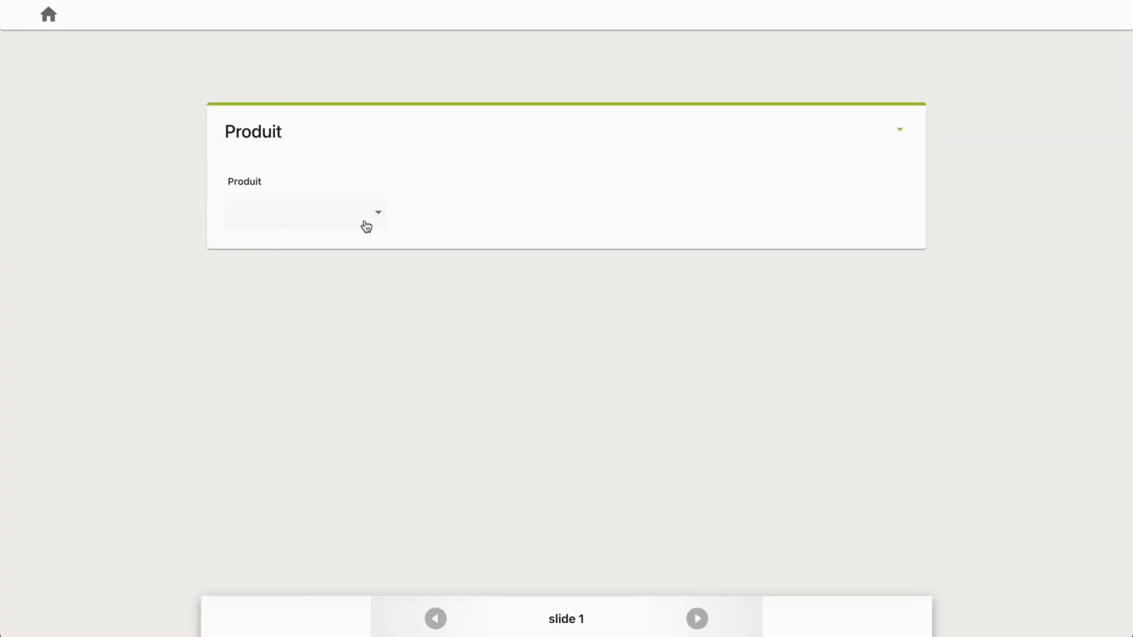
click(292, 213)
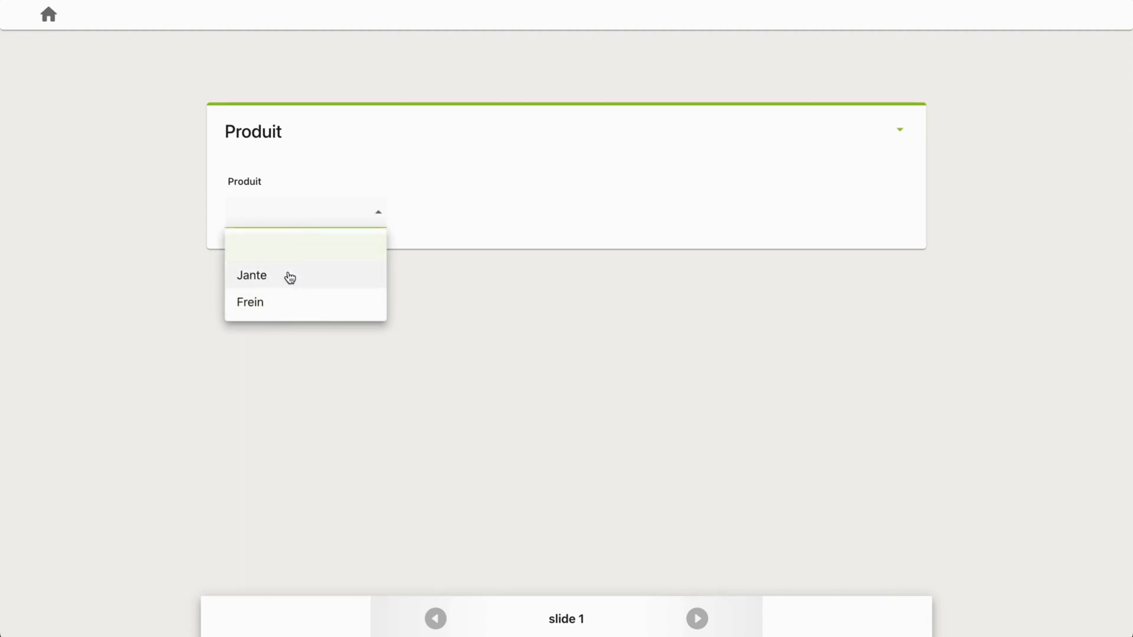
click(278, 282)
Test the Prix drop-down for Jante by alternating between 38 and 32, finishing on 32
click(425, 225)
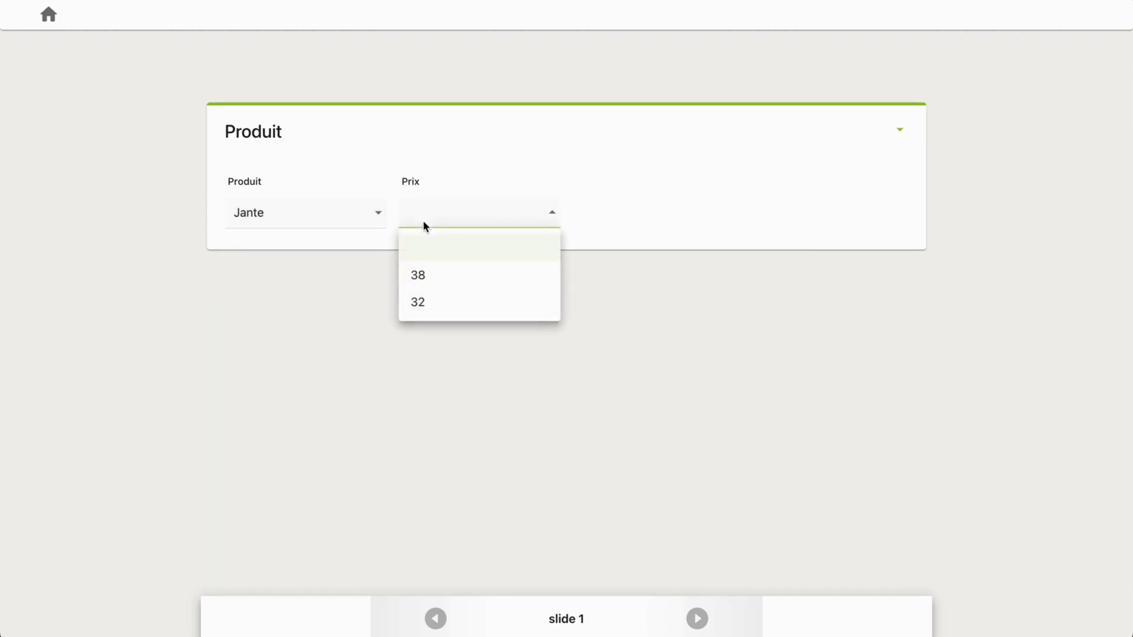
click(432, 273)
click(440, 232)
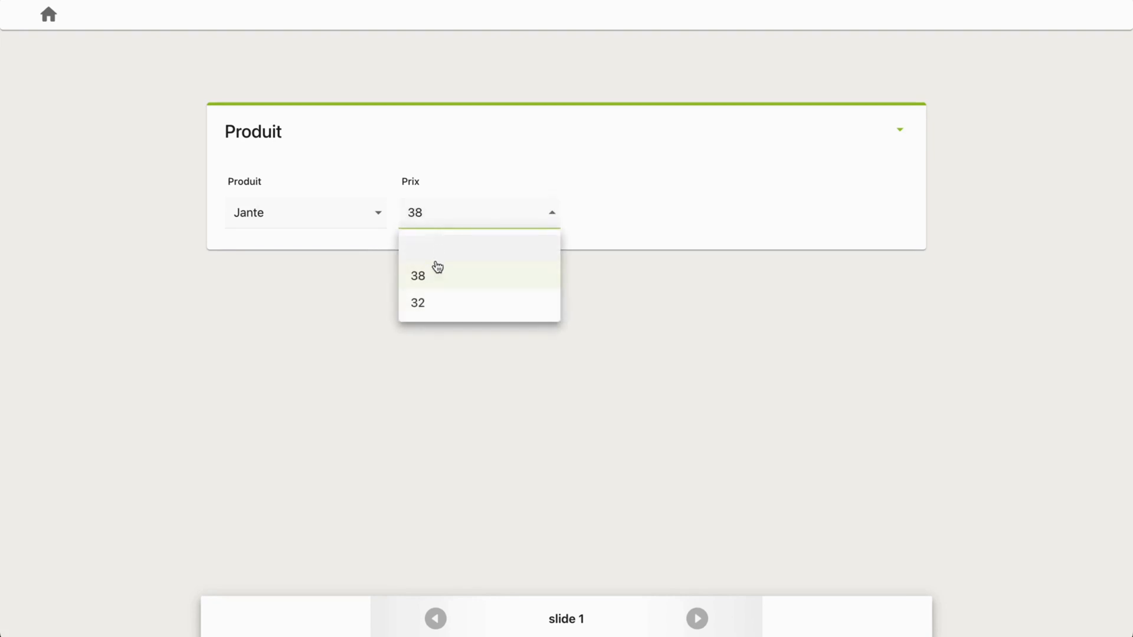
click(422, 303)
click(429, 220)
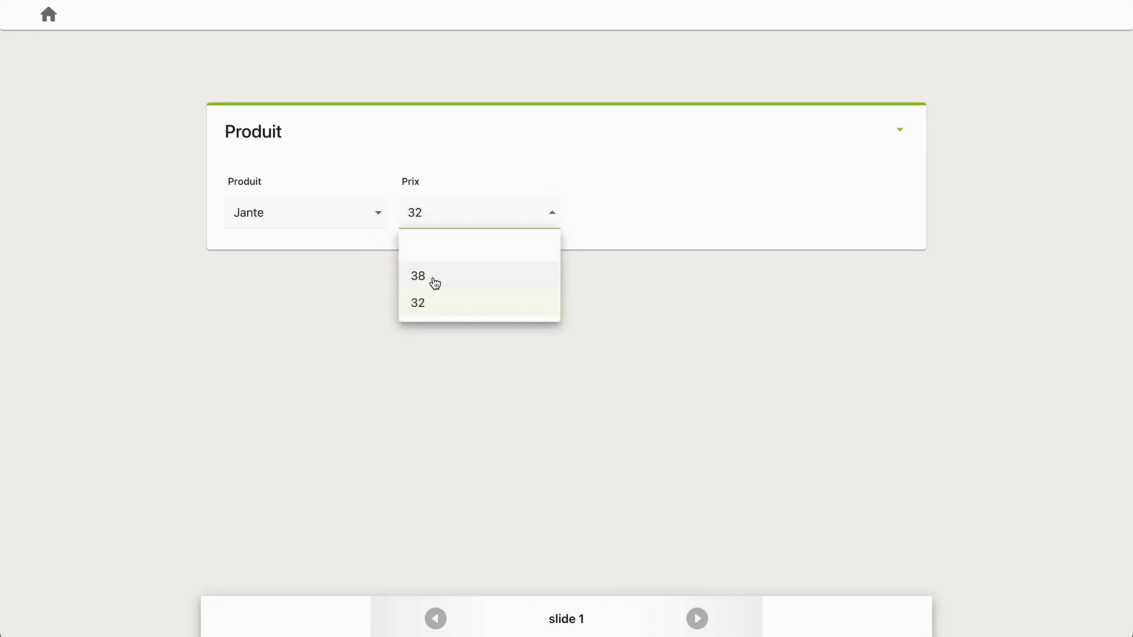
click(435, 281)
click(442, 225)
click(439, 300)
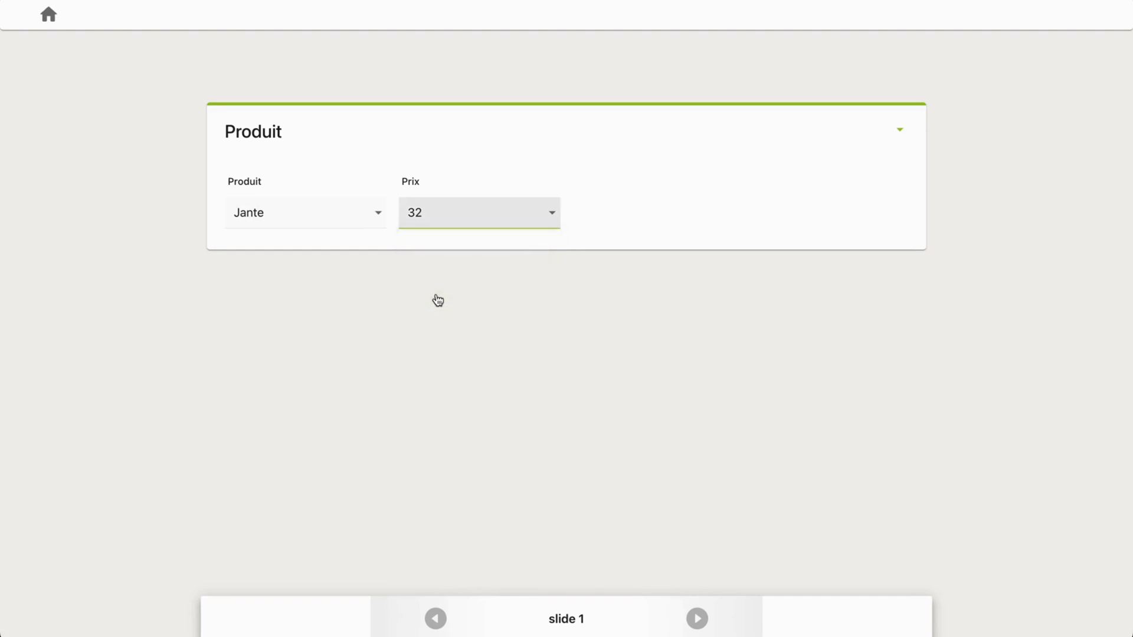
click(432, 215)
click(416, 275)
click(367, 213)
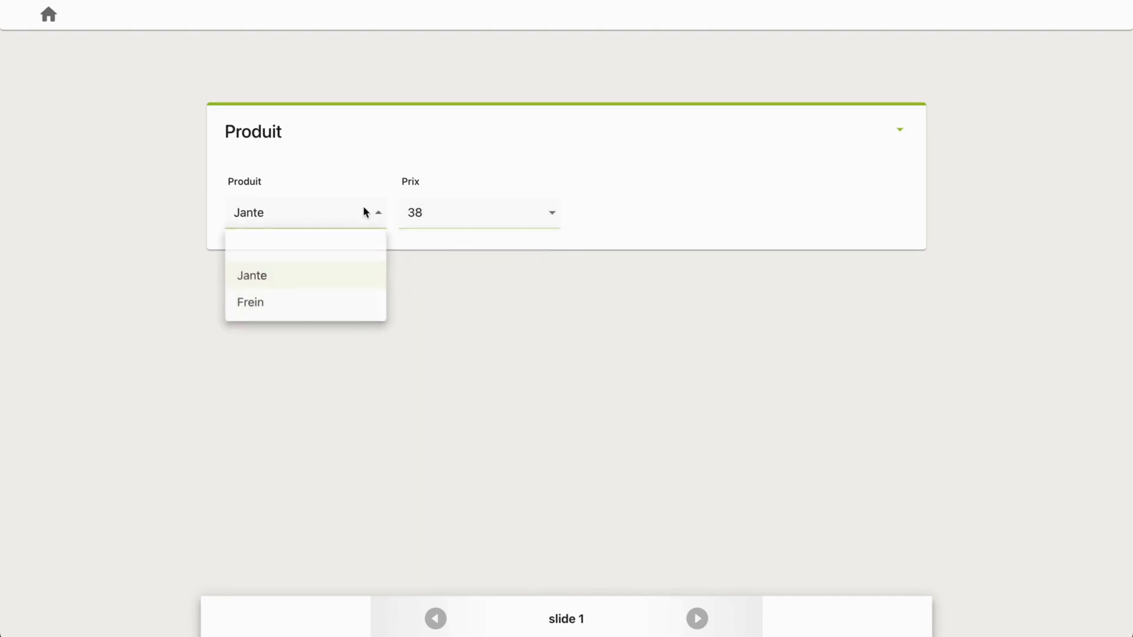
click(472, 222)
click(470, 217)
click(437, 303)
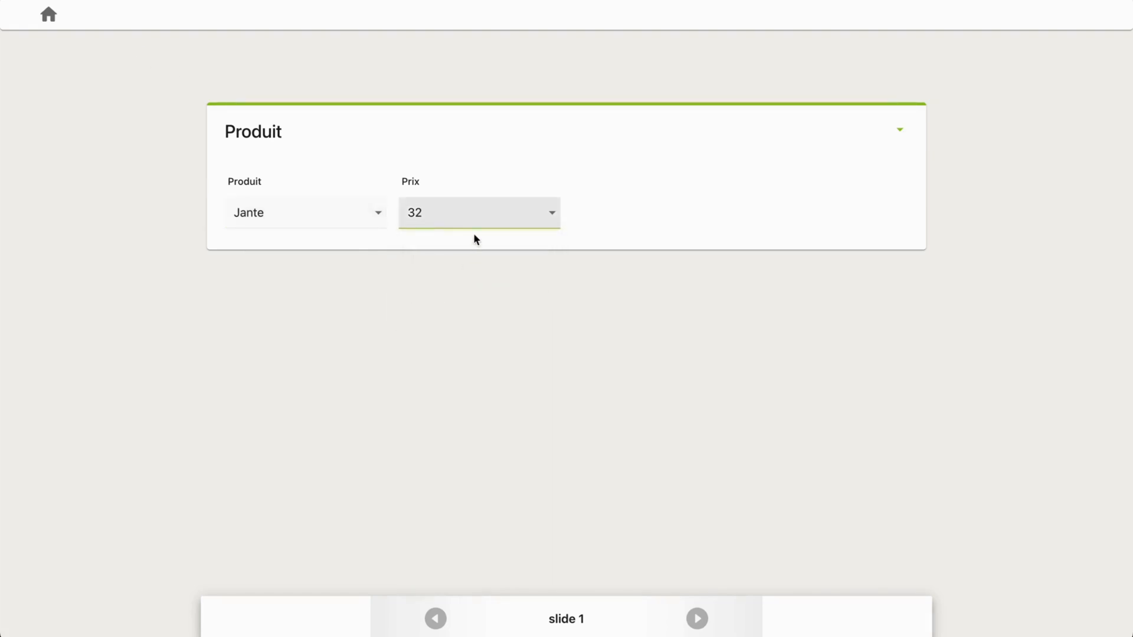
Test the dependent drop-downs by setting Prix to 38 for Jante and switching Produit to Frein
click(450, 219)
click(455, 274)
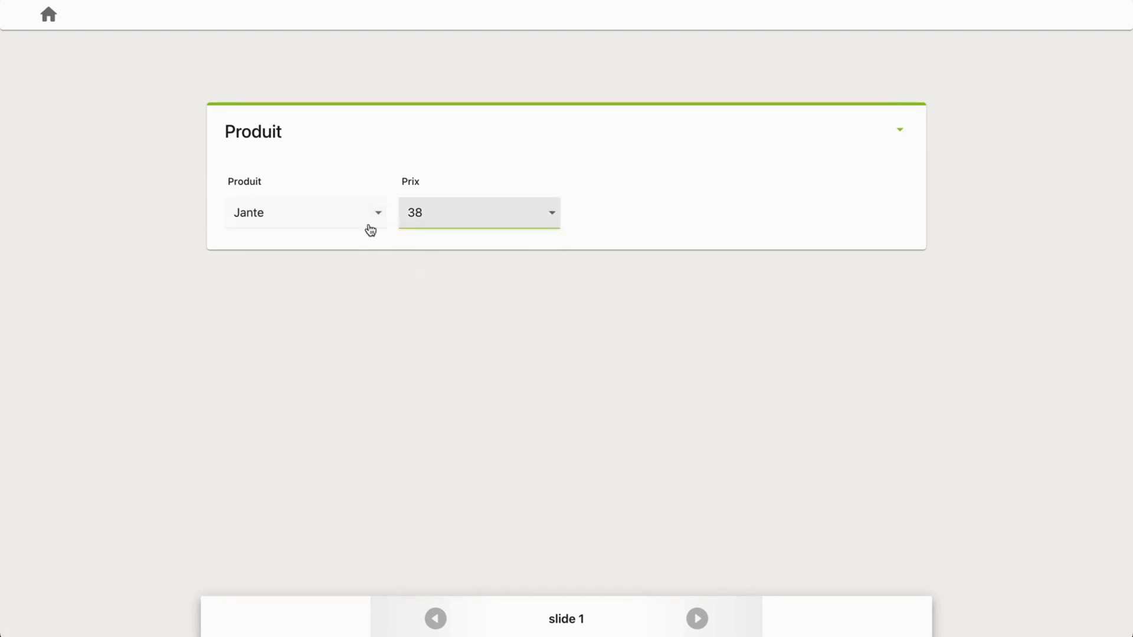
click(310, 224)
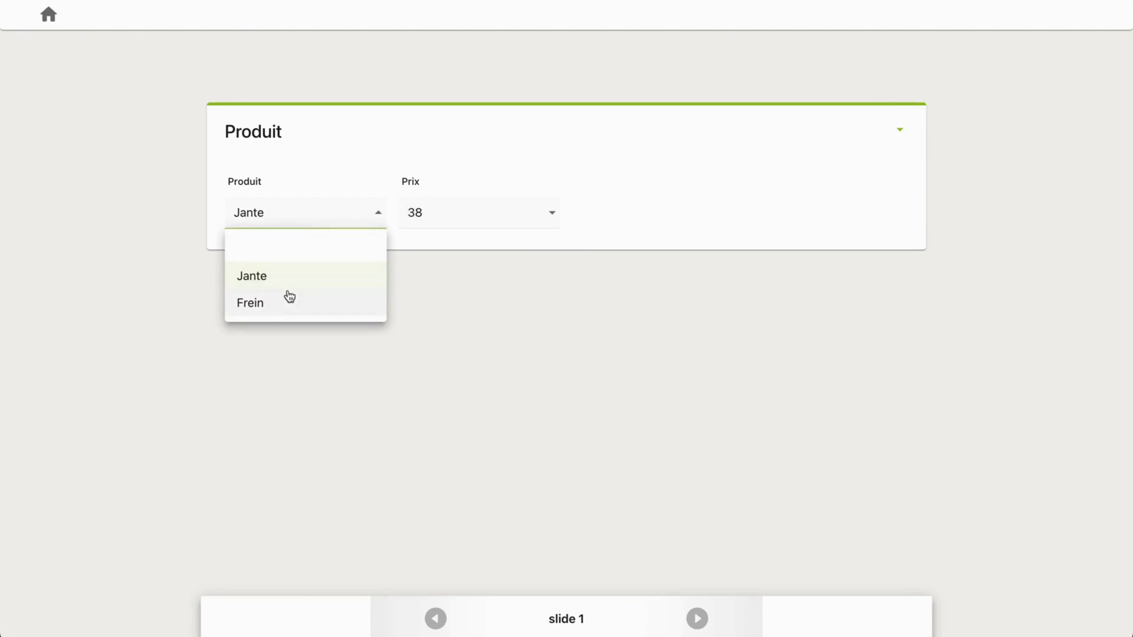
click(285, 300)
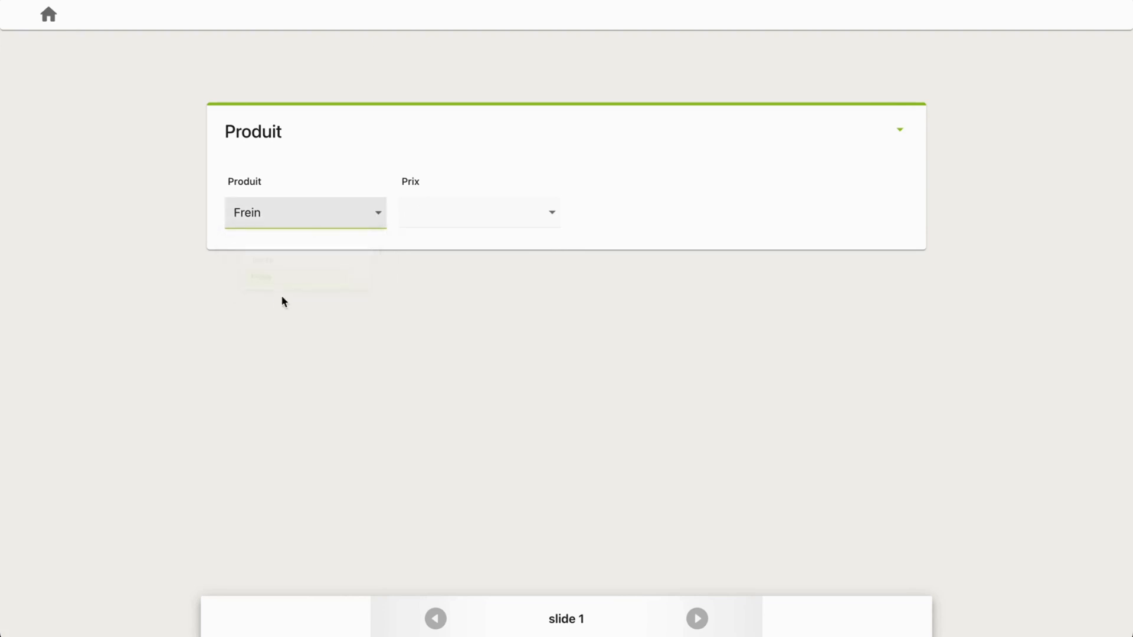
Set Prix to 51 for Frein and save the project while returning to the catalogue workspace
click(457, 227)
click(445, 275)
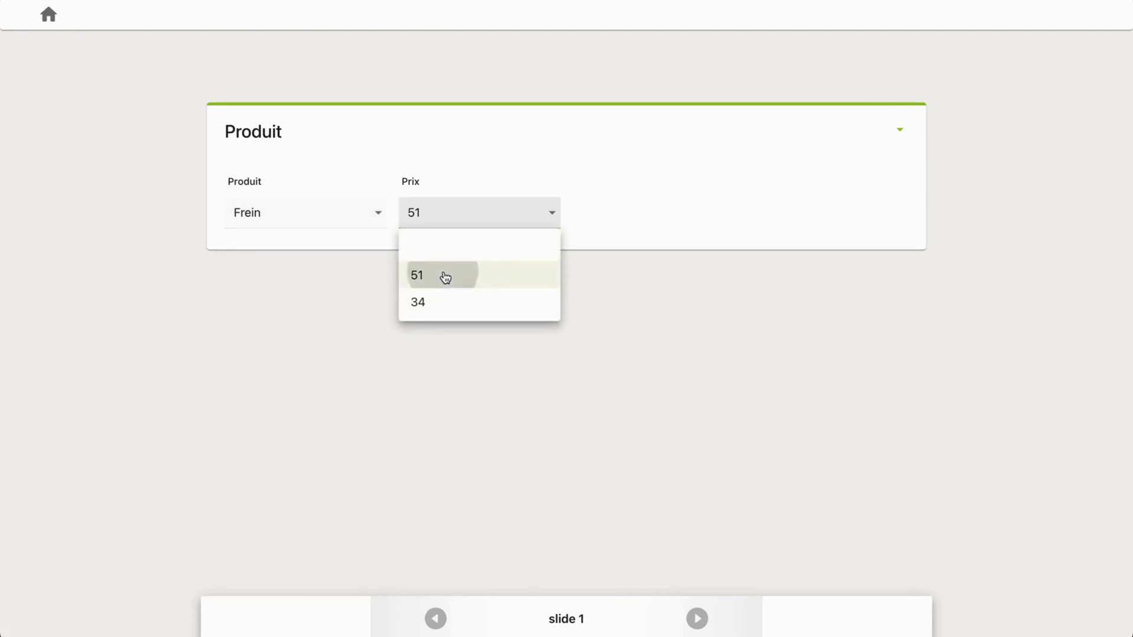
click(57, 18)
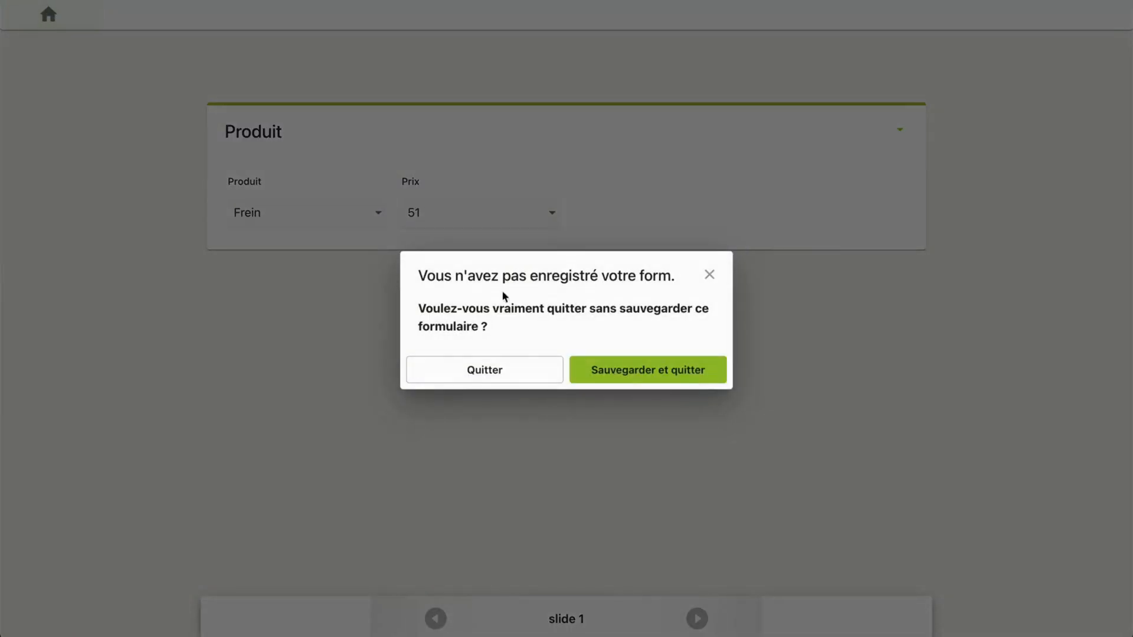
click(605, 372)
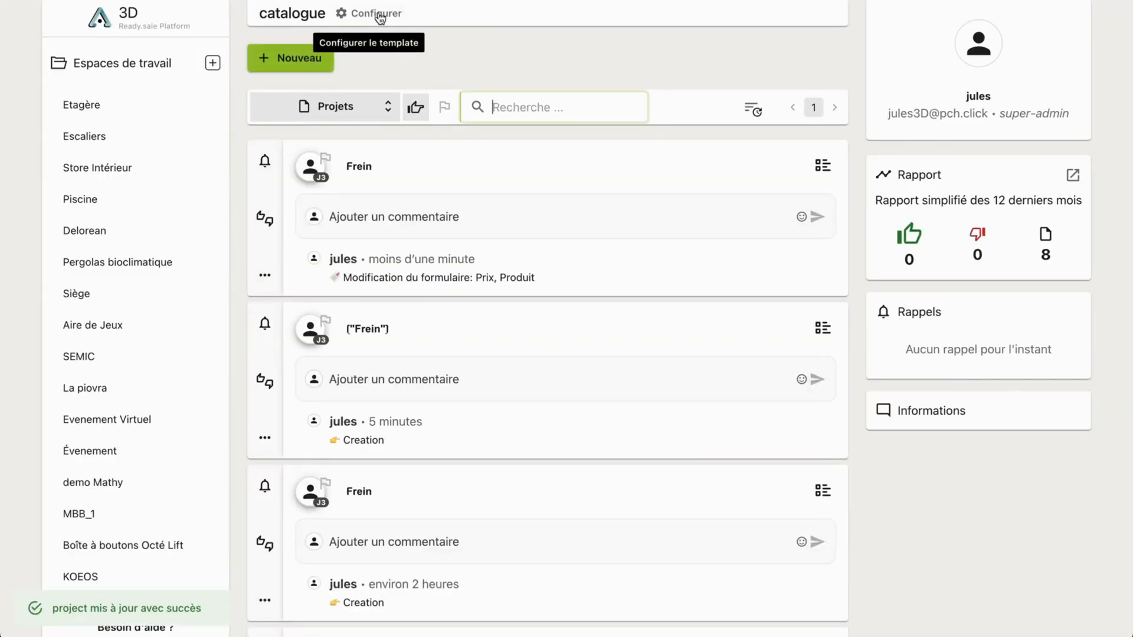
Make the Prix field mandatory in the catalogue workspace's Formulaire_1 and save the form
click(377, 12)
click(469, 70)
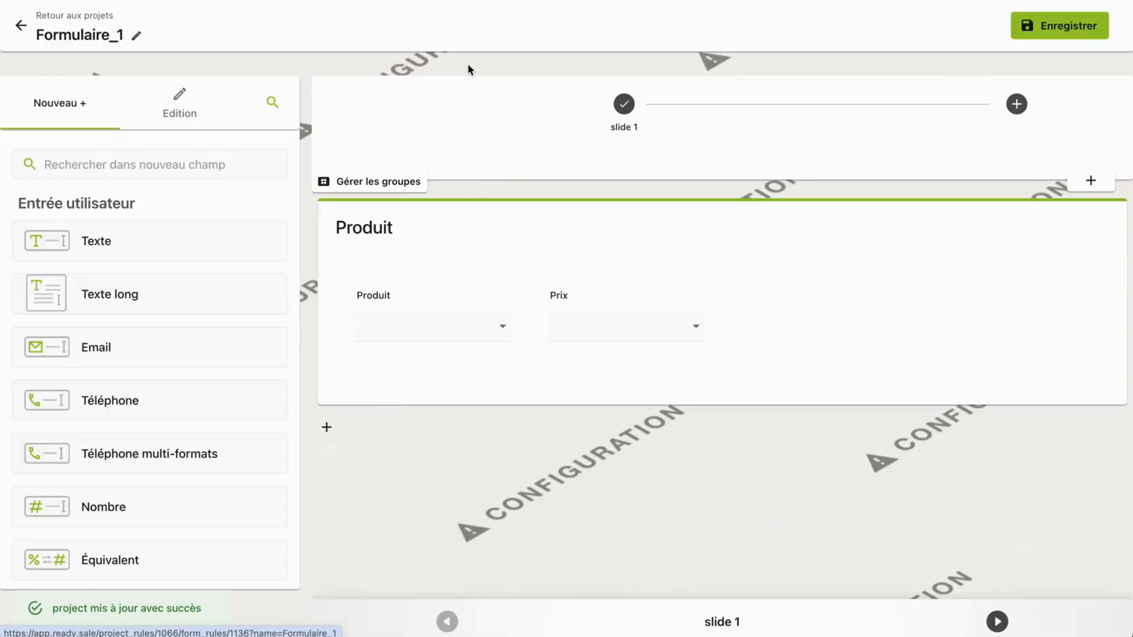
click(583, 309)
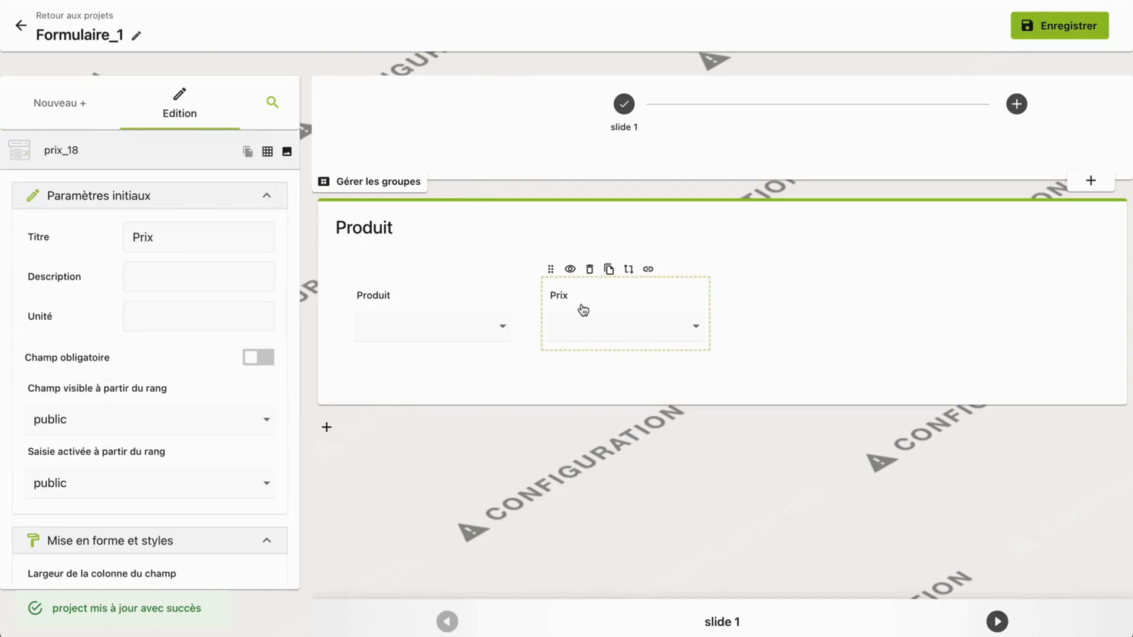
click(252, 358)
click(1062, 24)
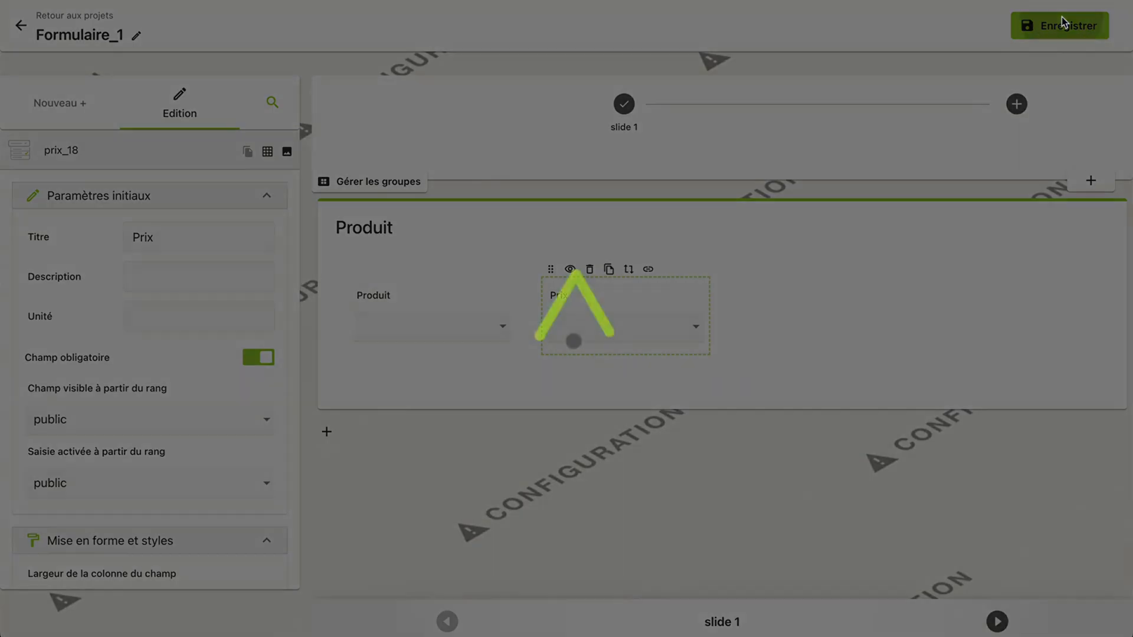
Return to the catalogue workspace, publish its updated configuration and leave configuration mode
click(15, 25)
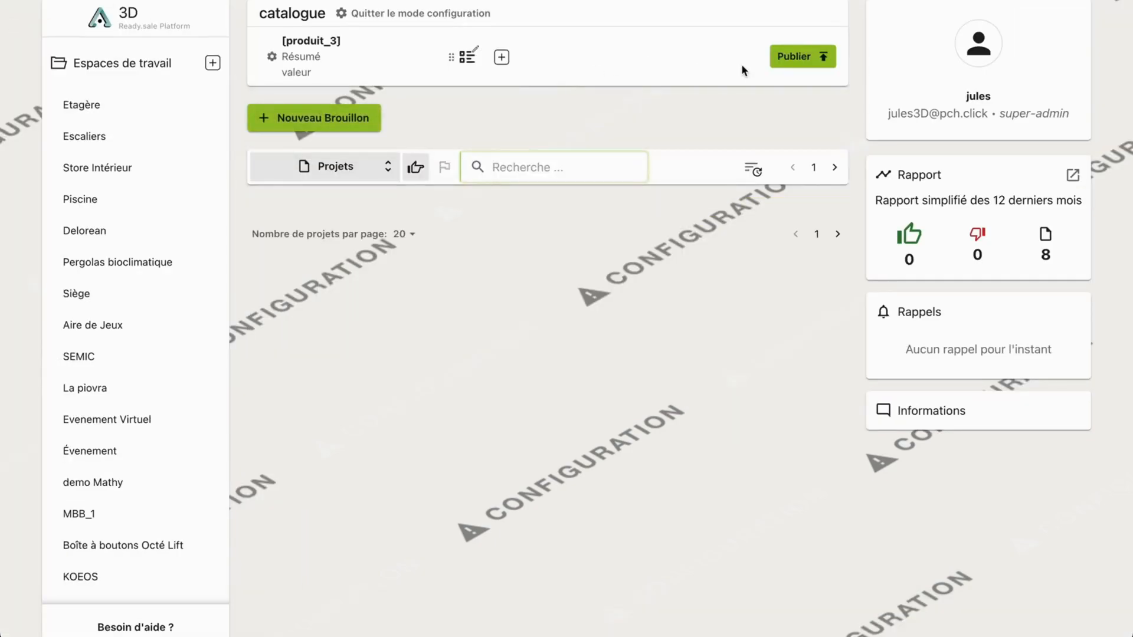
click(804, 59)
click(658, 353)
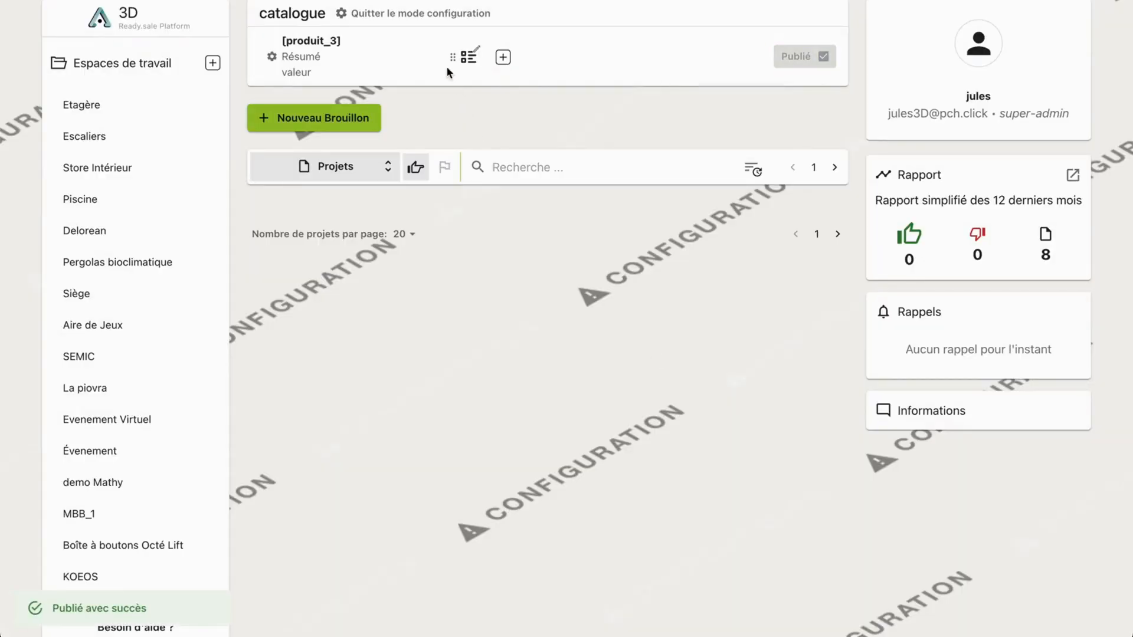
click(423, 12)
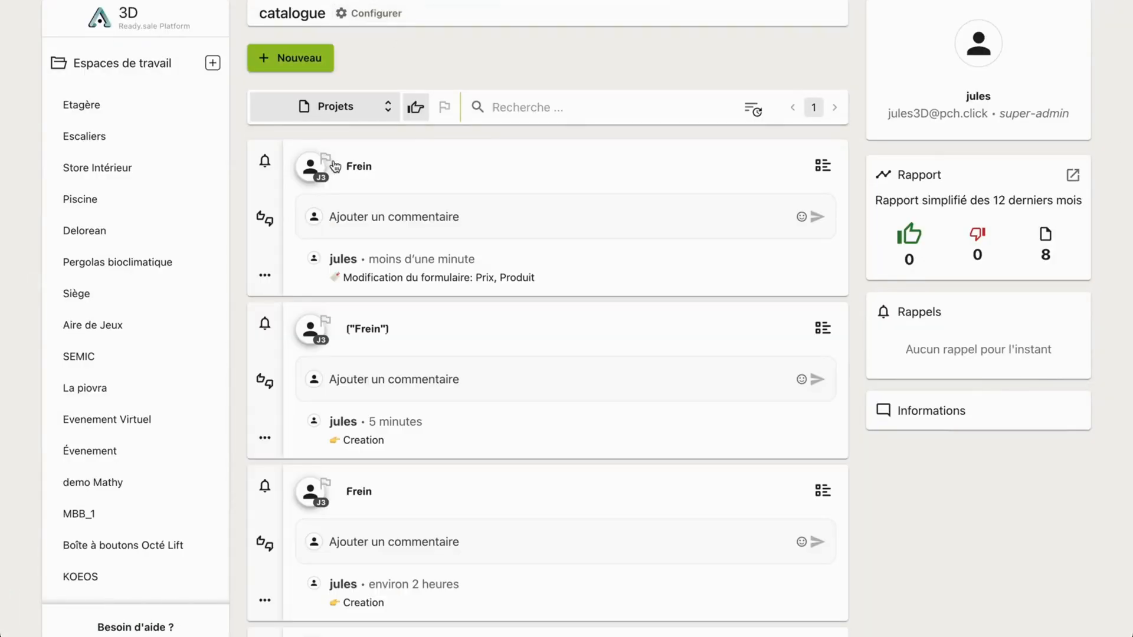
Reopen the most recent Frein project and test Produit by switching it to Jante and back to Frein
click(360, 167)
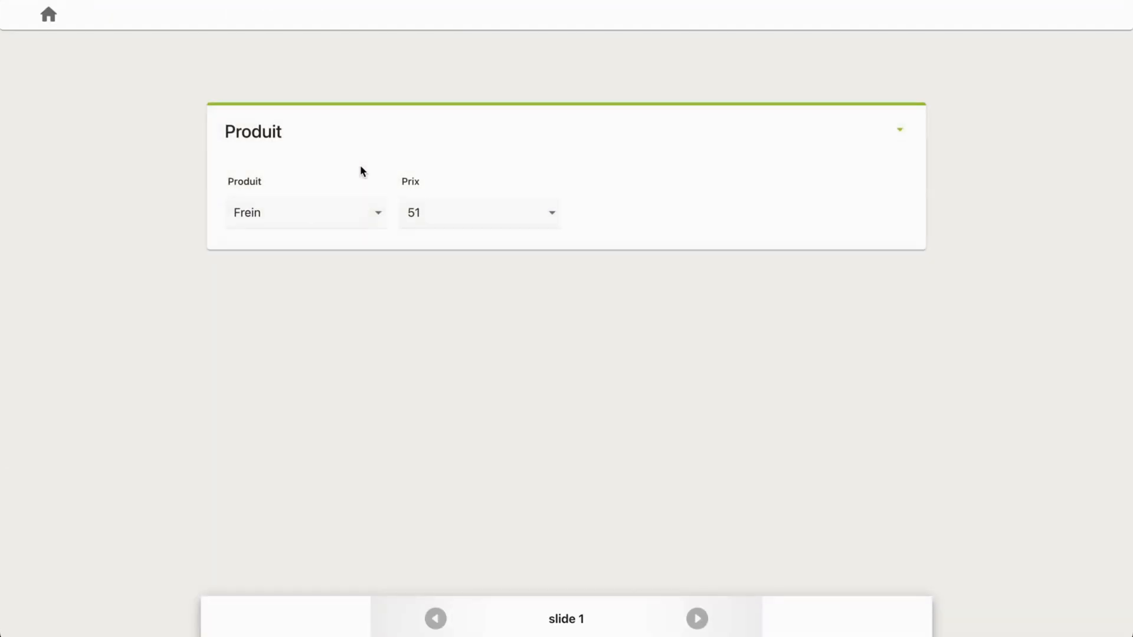
click(295, 219)
click(263, 288)
click(295, 215)
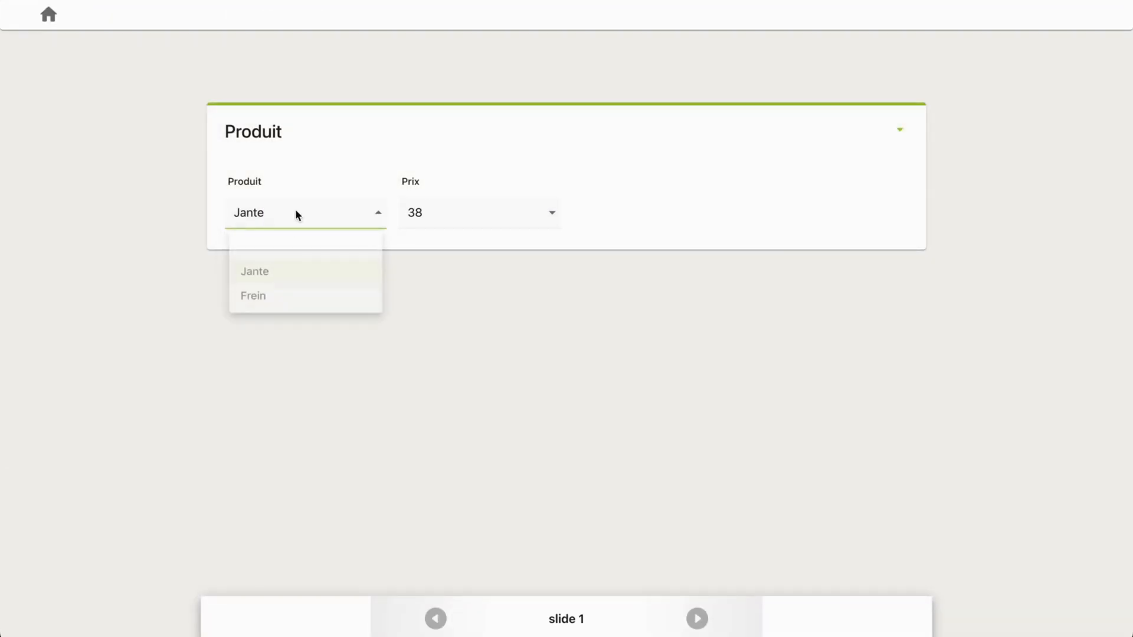
click(263, 301)
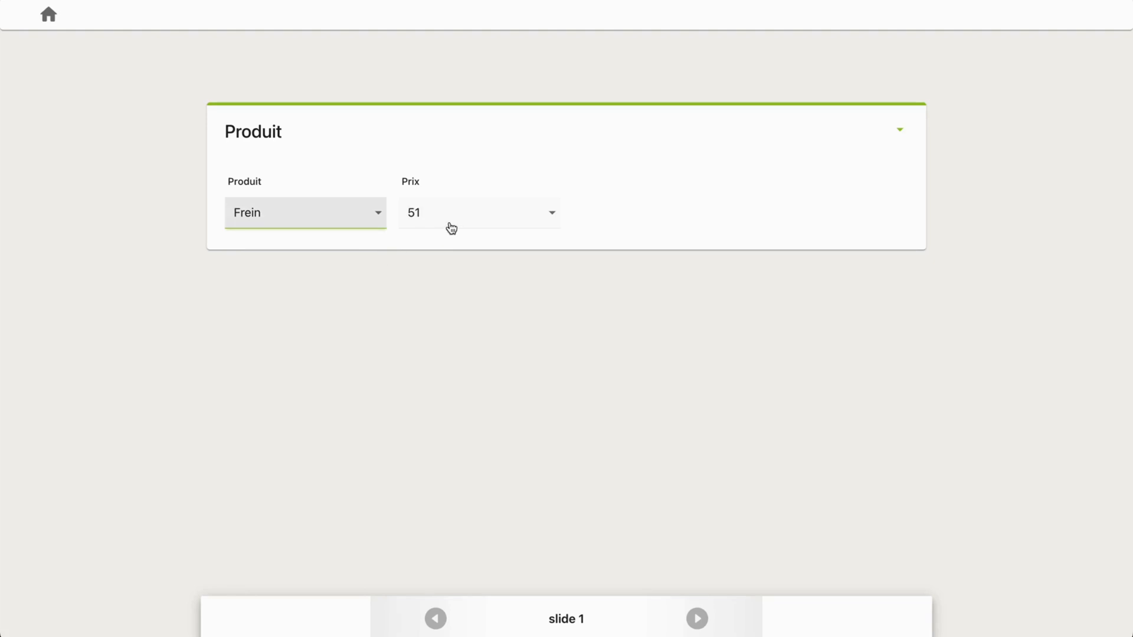
Test the mandatory Prix drop-down for Jante by setting Produit to Jante and Prix to 32
click(307, 214)
click(263, 272)
click(419, 211)
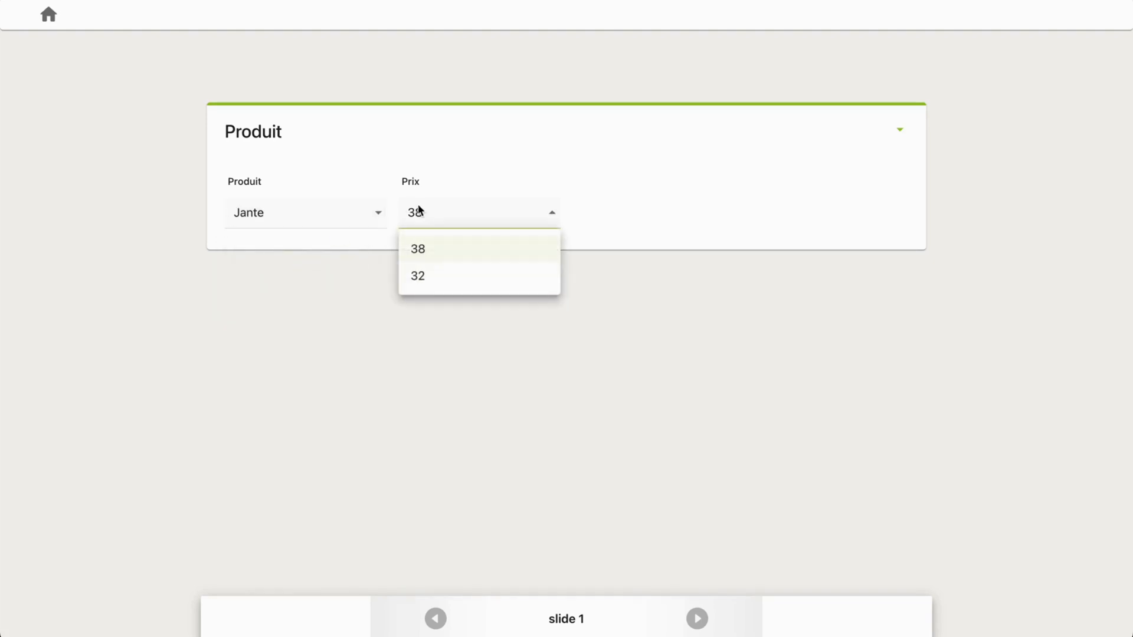
click(421, 287)
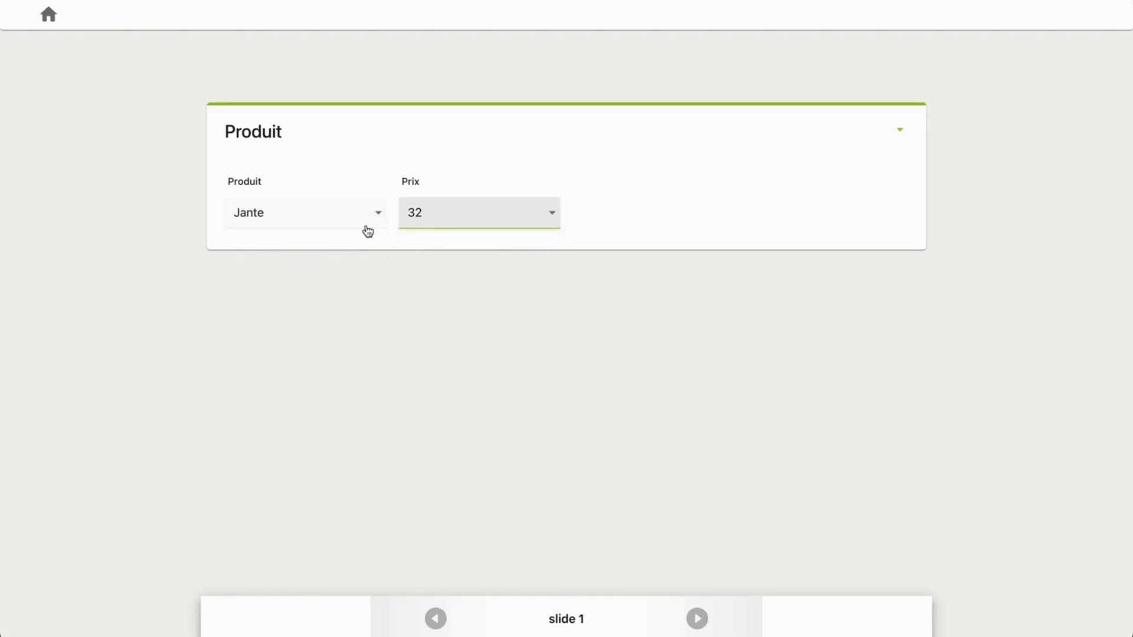
Set Produit to Frein and Prix to 34, and save the project on leaving it
click(361, 220)
click(328, 301)
click(465, 216)
click(436, 280)
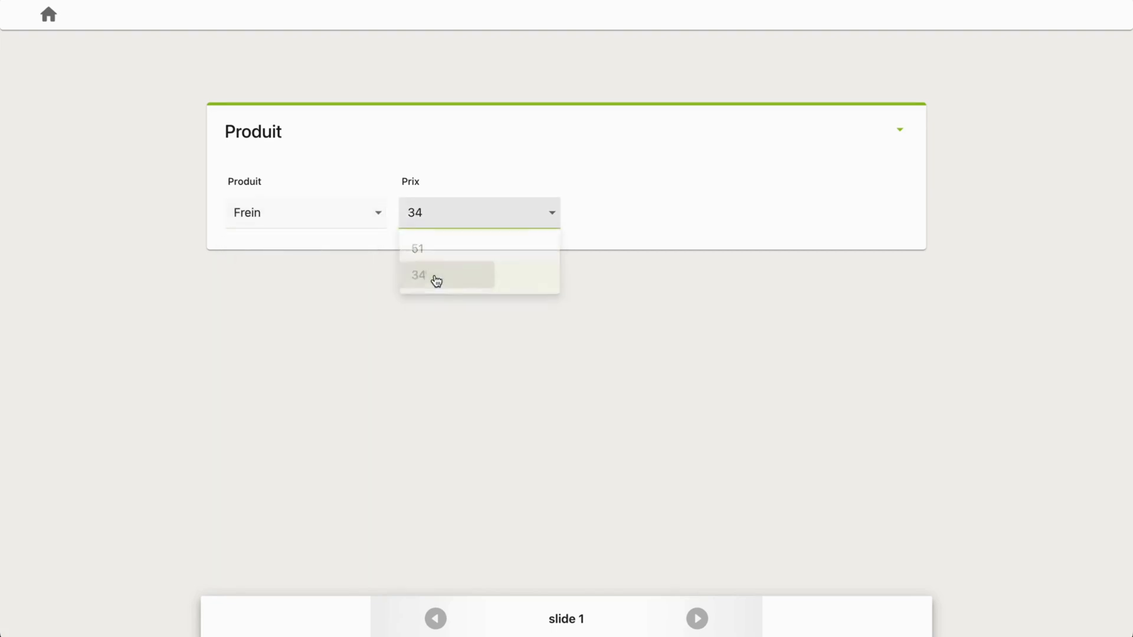
click(49, 14)
click(678, 375)
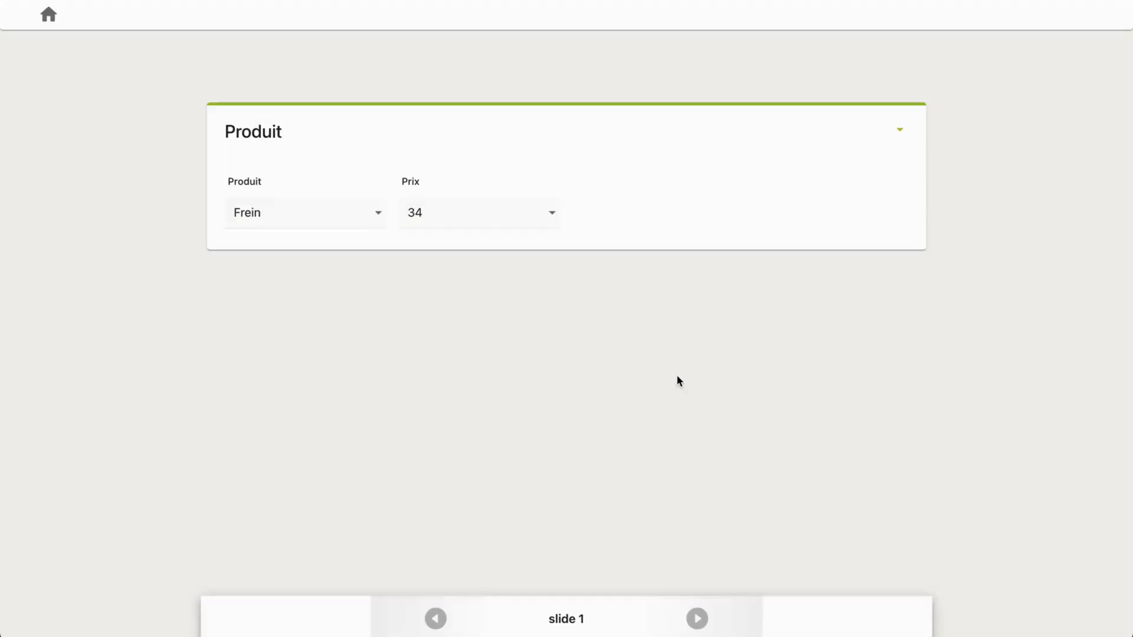